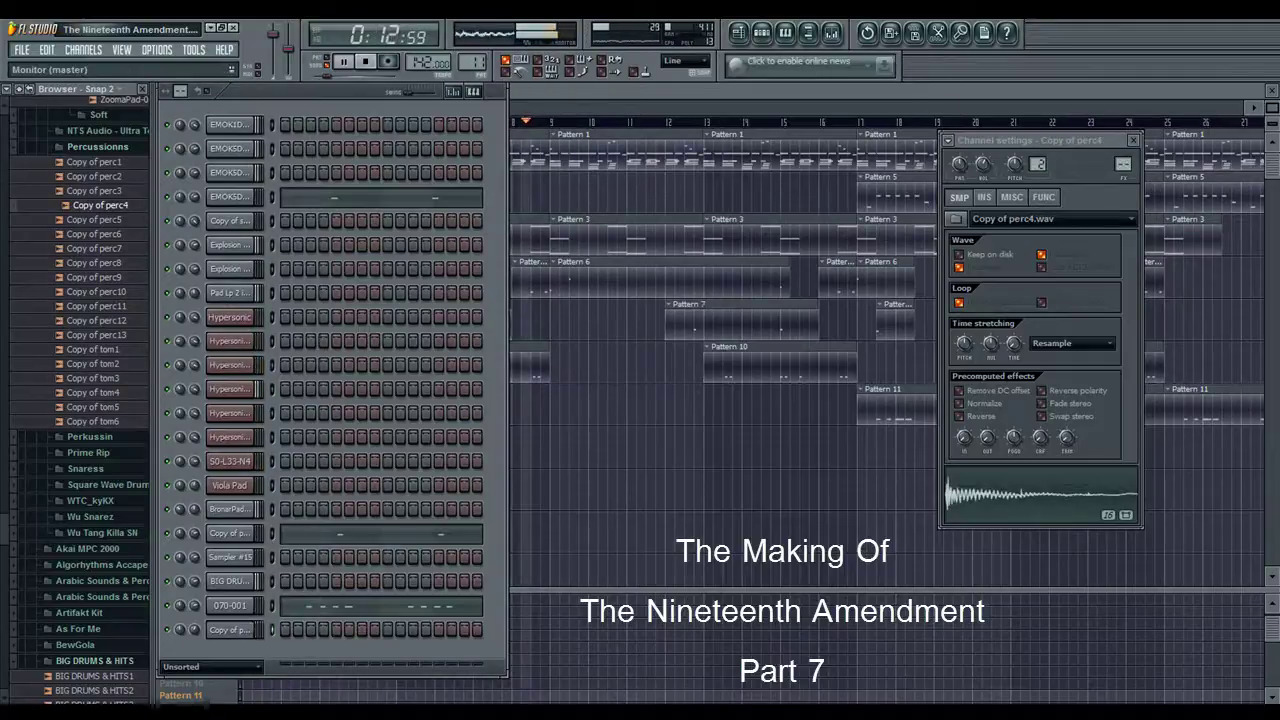
# Make Pattern 1 the active pattern from its playlist clip and return to the step sequencer
pyautogui.click(626, 152)
pyautogui.doubleClick(626, 152)
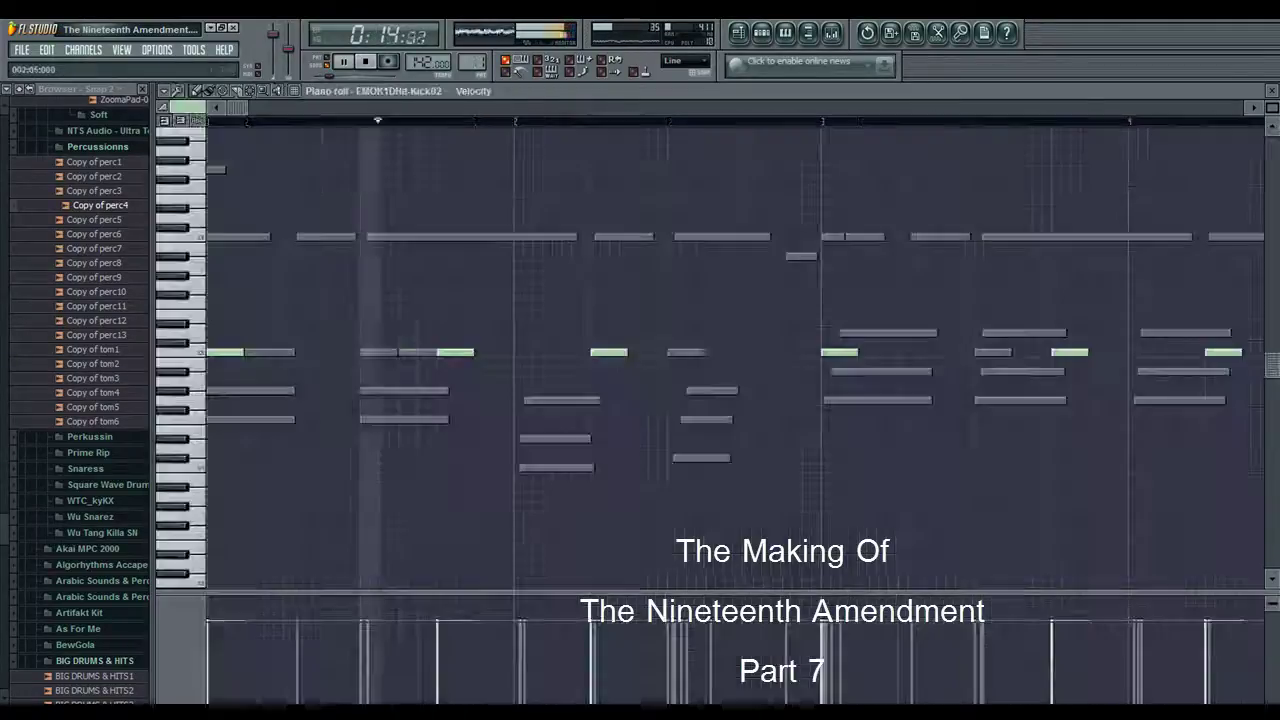
pyautogui.press('Escape')
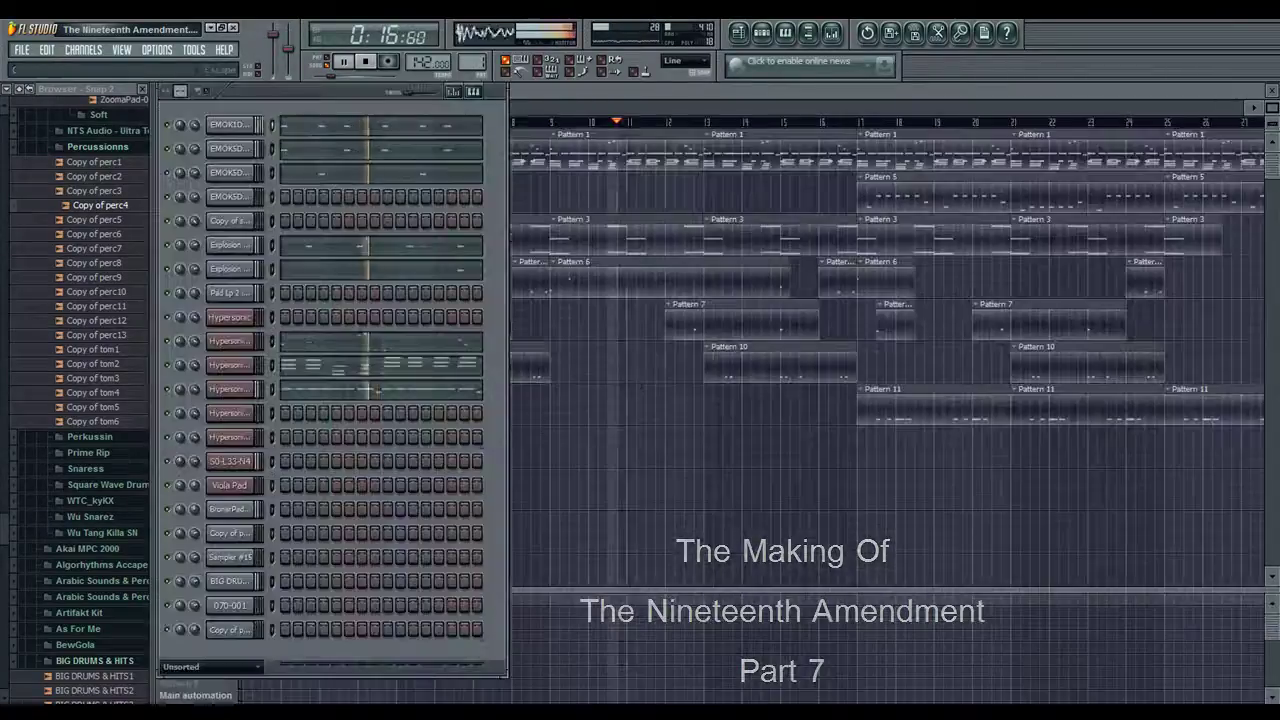
# In the Copy of perc4 piano roll, turn snapping off and place four evenly spaced hits on one pitch around the middle of bar 4
pyautogui.click(229, 630)
pyautogui.click(229, 630)
pyautogui.click(229, 630)
pyautogui.click(229, 630)
pyautogui.press('F6')
pyautogui.press('F7')
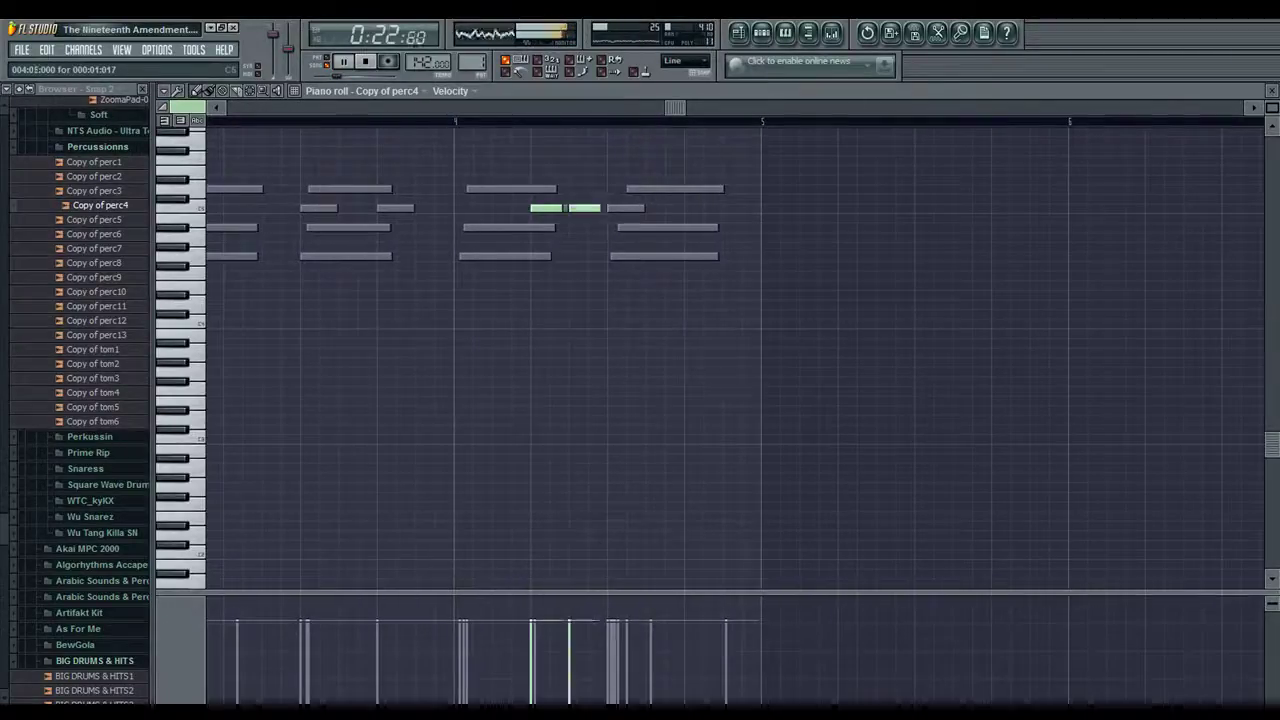
pyautogui.click(685, 61)
pyautogui.click(681, 112)
pyautogui.moveTo(592, 205); pyautogui.dragTo(620, 208)
pyautogui.moveTo(584, 208); pyautogui.dragTo(588, 208)
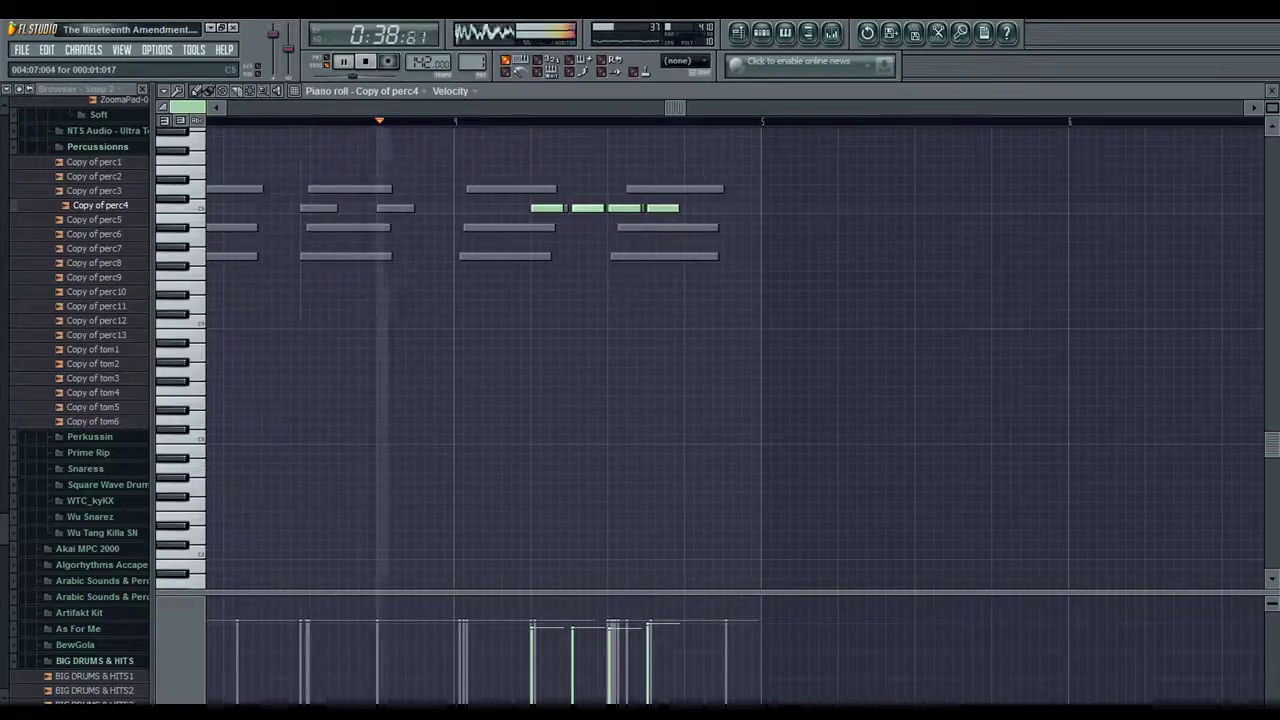
# Set the snap to Line and close the Copy of perc4 piano roll
pyautogui.click(686, 61)
pyautogui.click(682, 77)
pyautogui.press('F7')
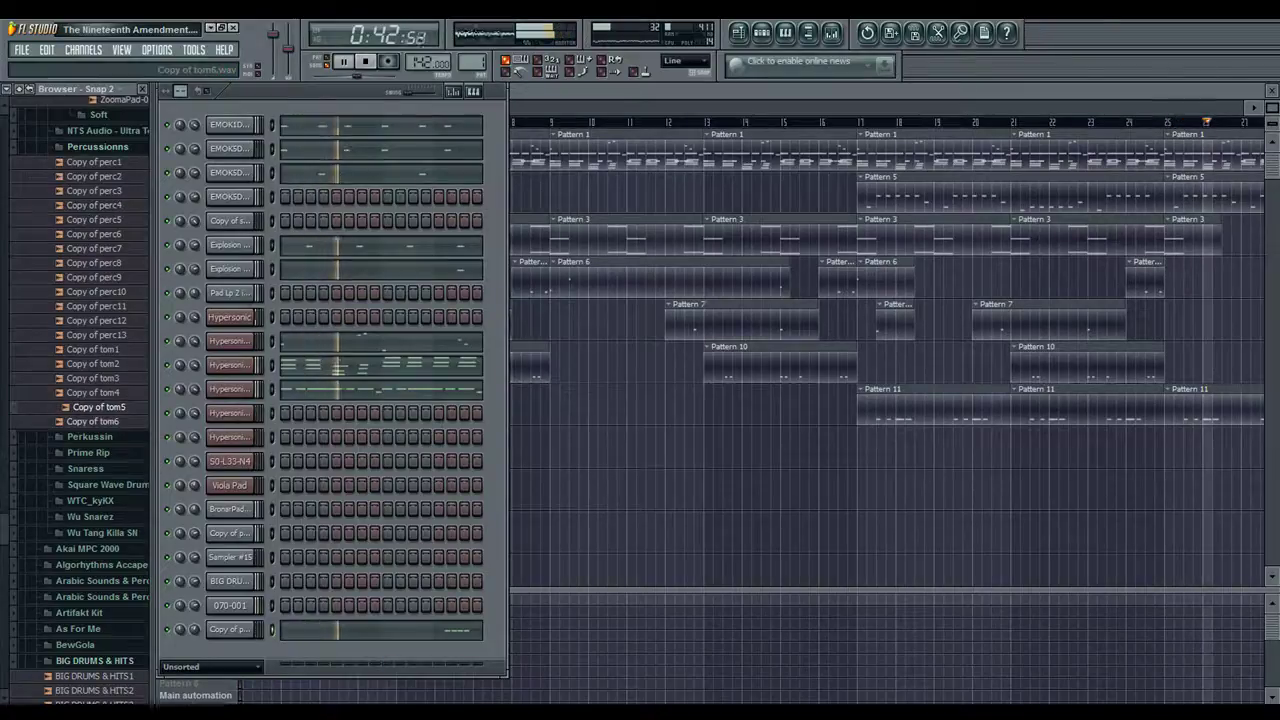
# Preview snare WU_SN_004 from the Wu Tang Killa SN sample folder, collapse the folder and look through the other drum kits
pyautogui.scroll(-3, 98, 407)
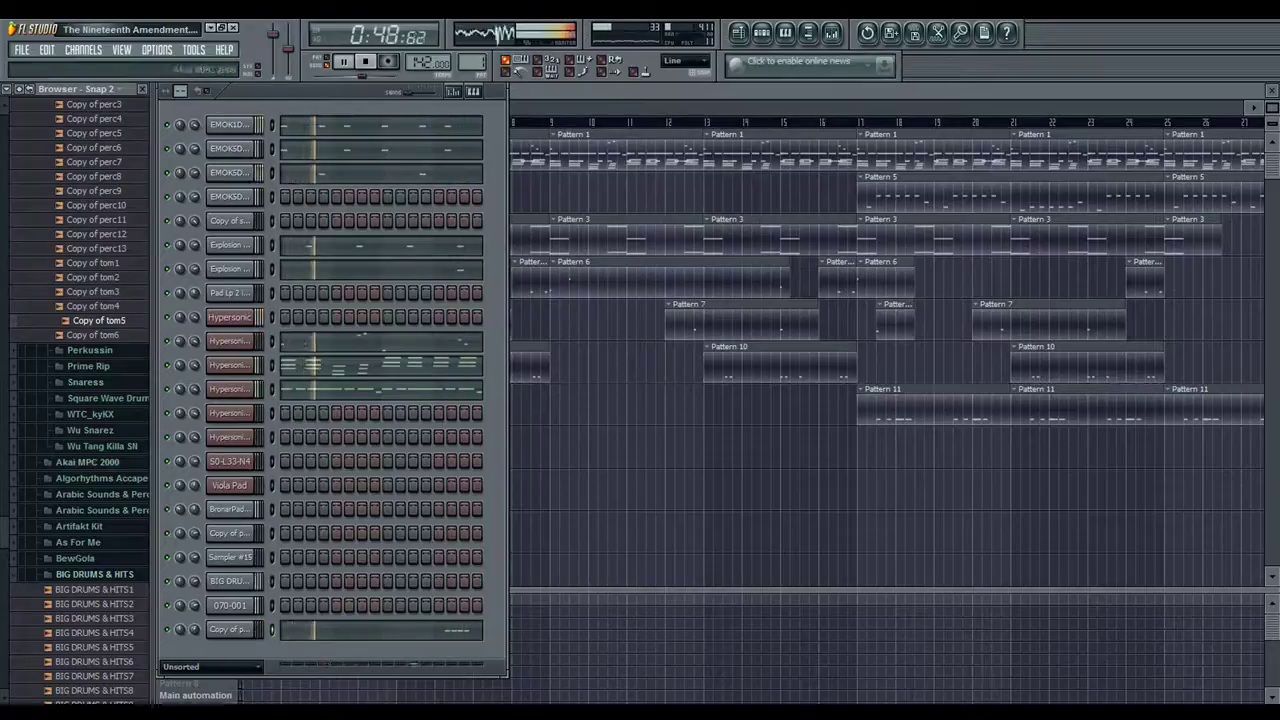
pyautogui.click(102, 446)
pyautogui.click(97, 219)
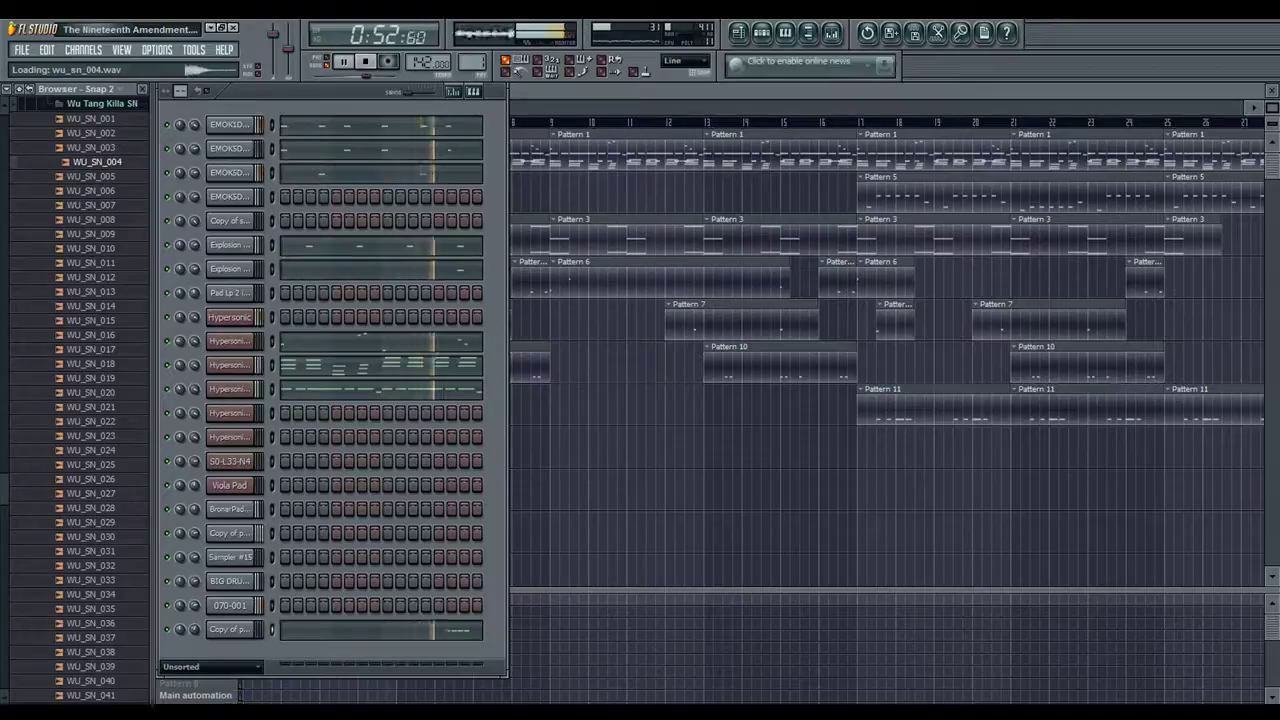
pyautogui.click(102, 104)
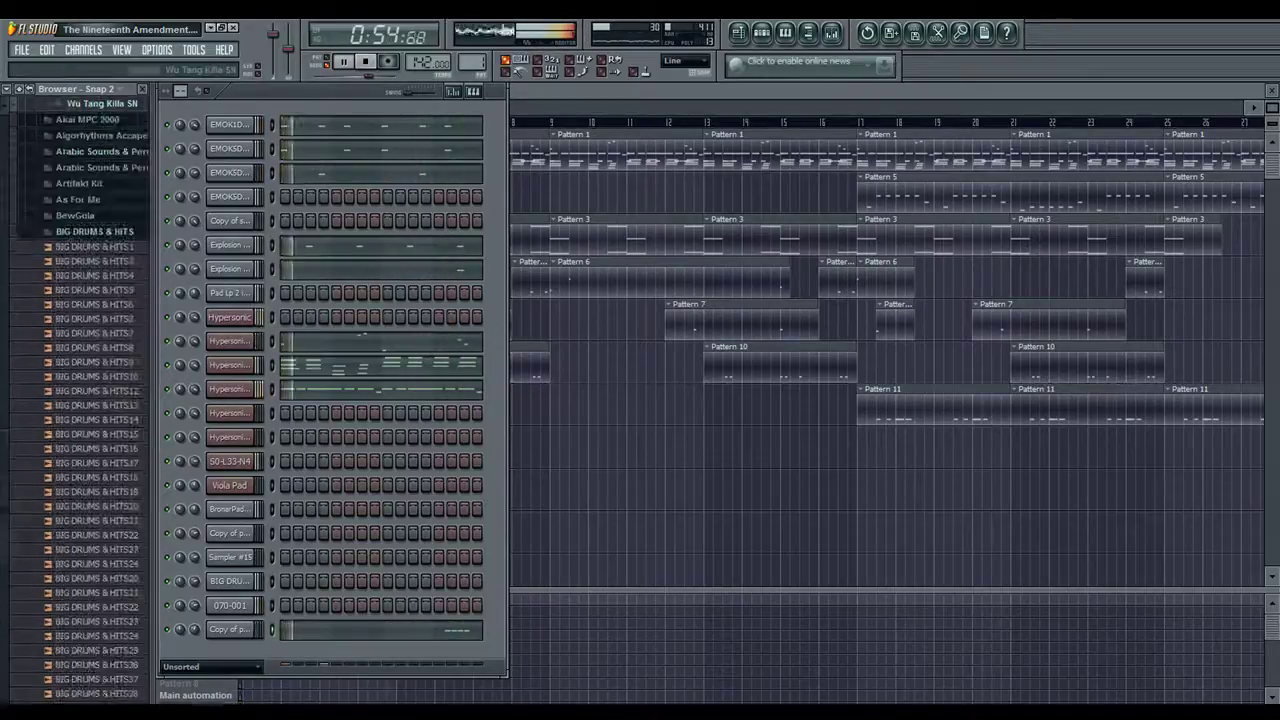
pyautogui.scroll(7, 100, 140)
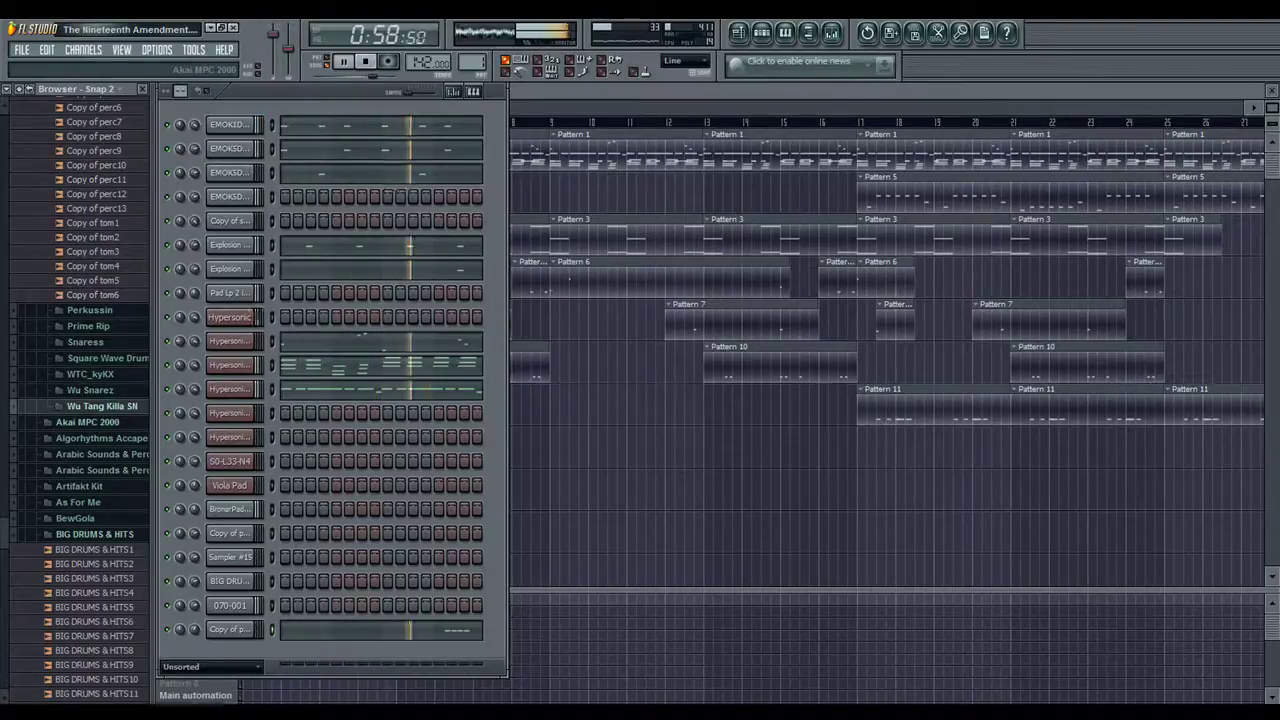
pyautogui.scroll(-15, 95, 260)
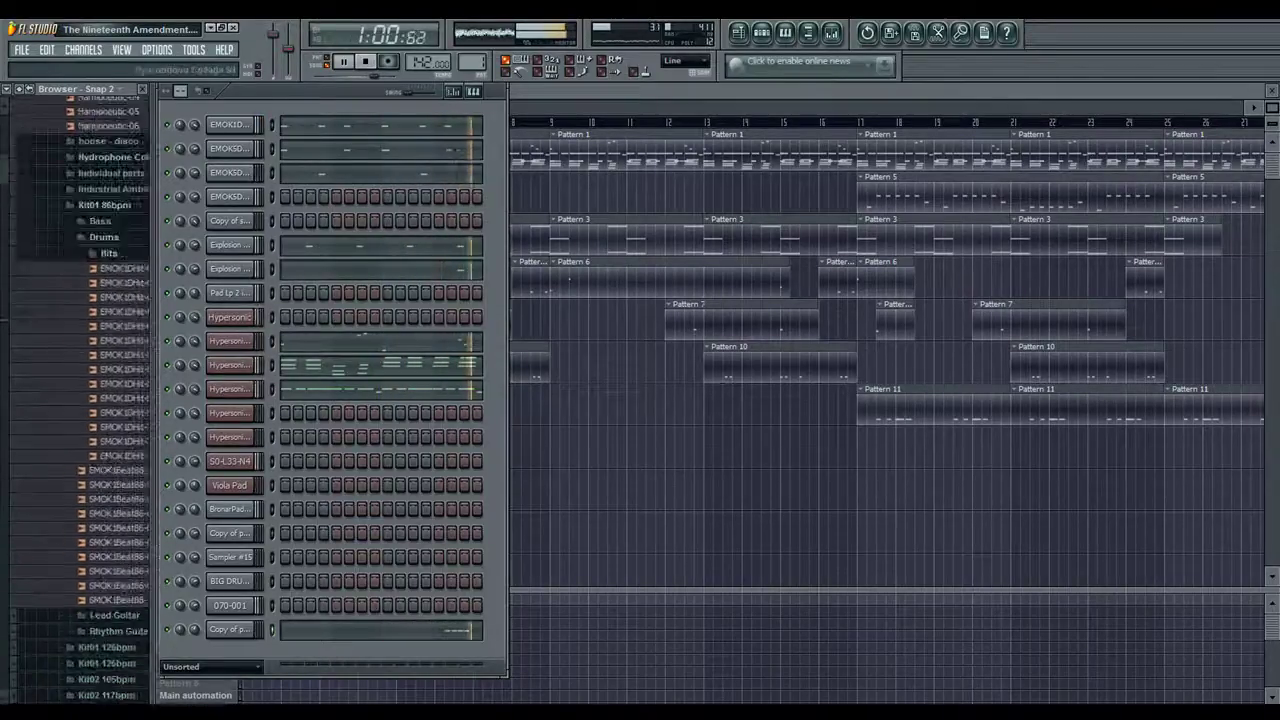
# Reset the browser and preview kick samples such as Bnk_K in the Kicks folder of the 9th Wonder production kit under Projects
pyautogui.click(18, 89)
pyautogui.click(50, 298)
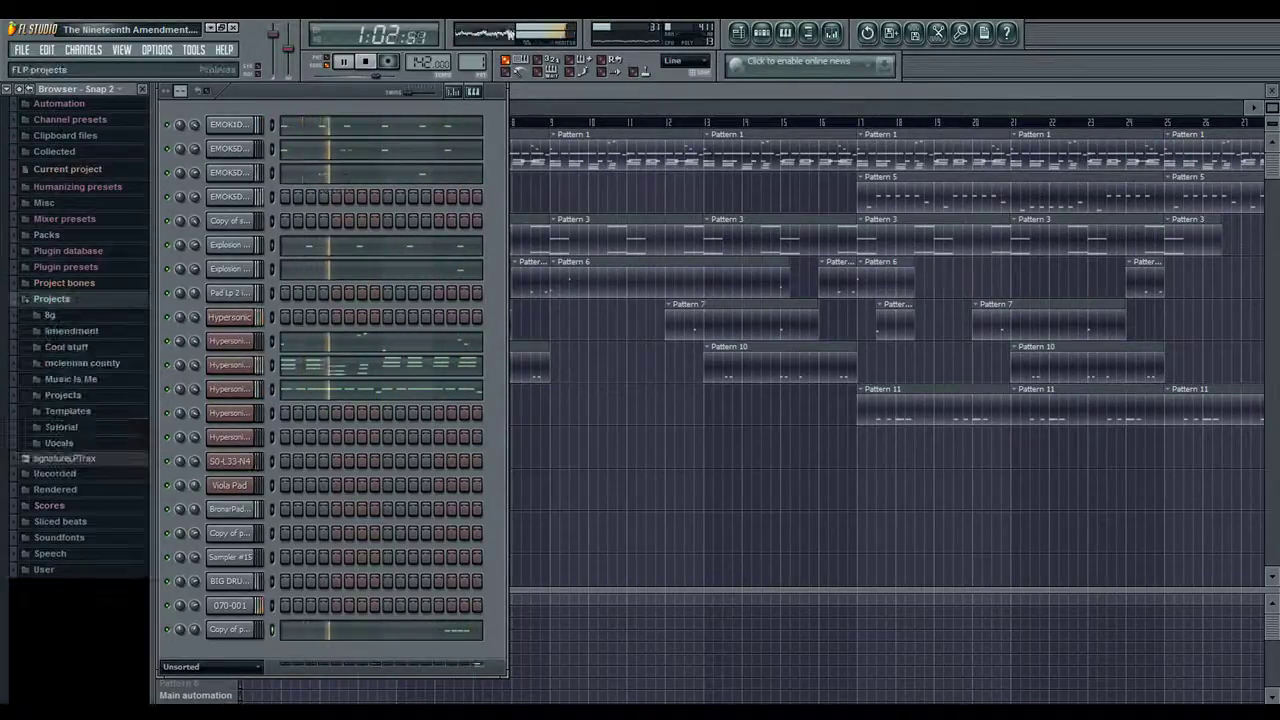
pyautogui.click(62, 394)
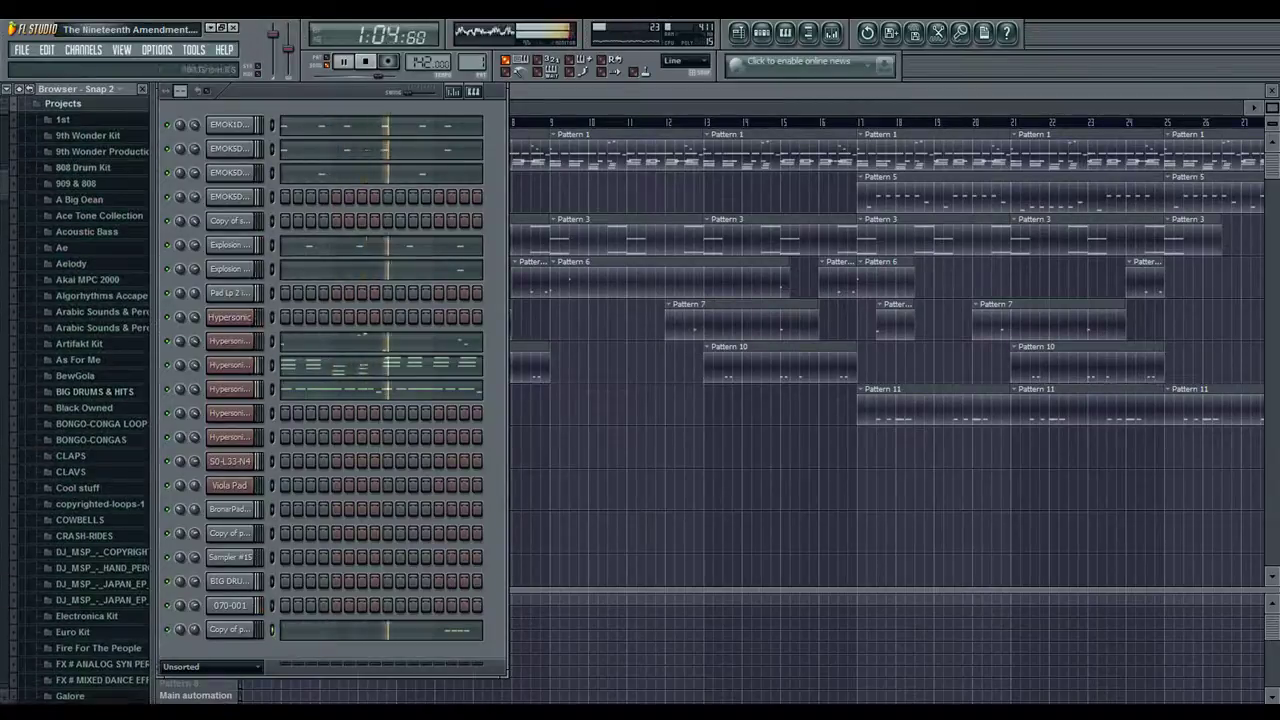
pyautogui.click(100, 152)
pyautogui.click(104, 184)
pyautogui.click(90, 248)
pyautogui.click(95, 263)
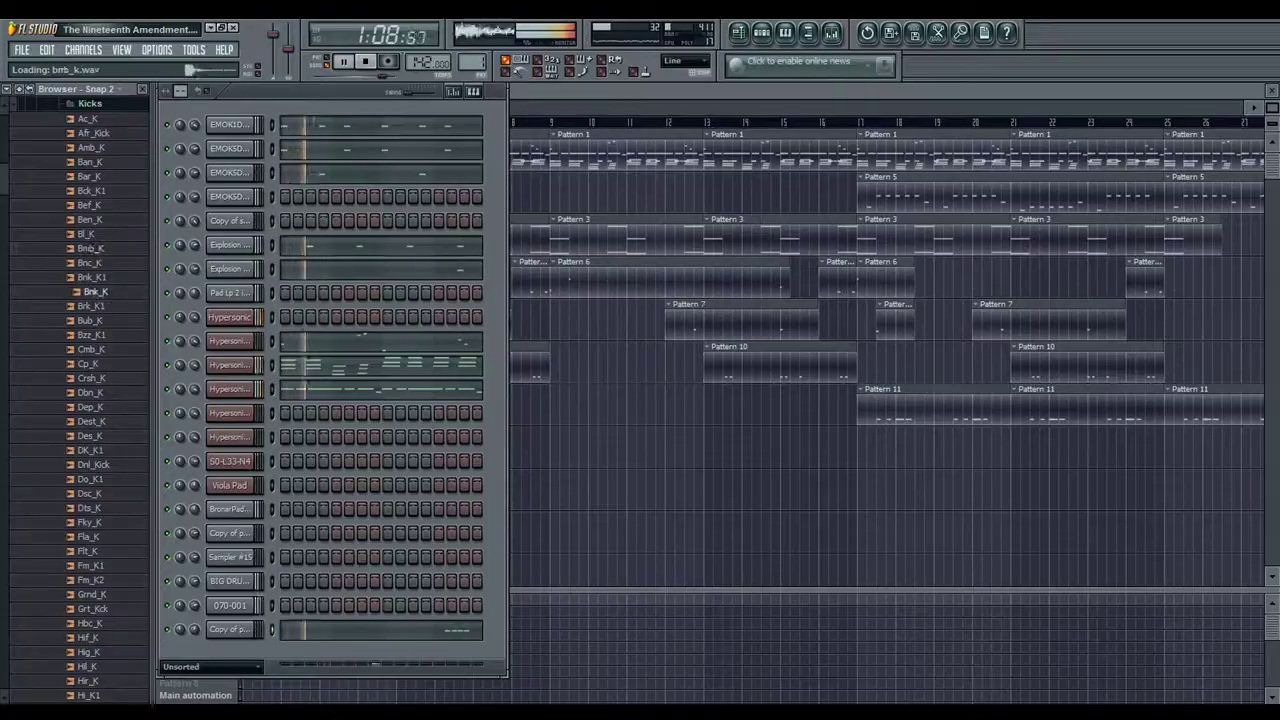
# Clone the EMOK1DHit-Kick02 channel and load the Tk_K1 kick sample into the clone
pyautogui.rightClick(254, 119)
pyautogui.click(268, 297)
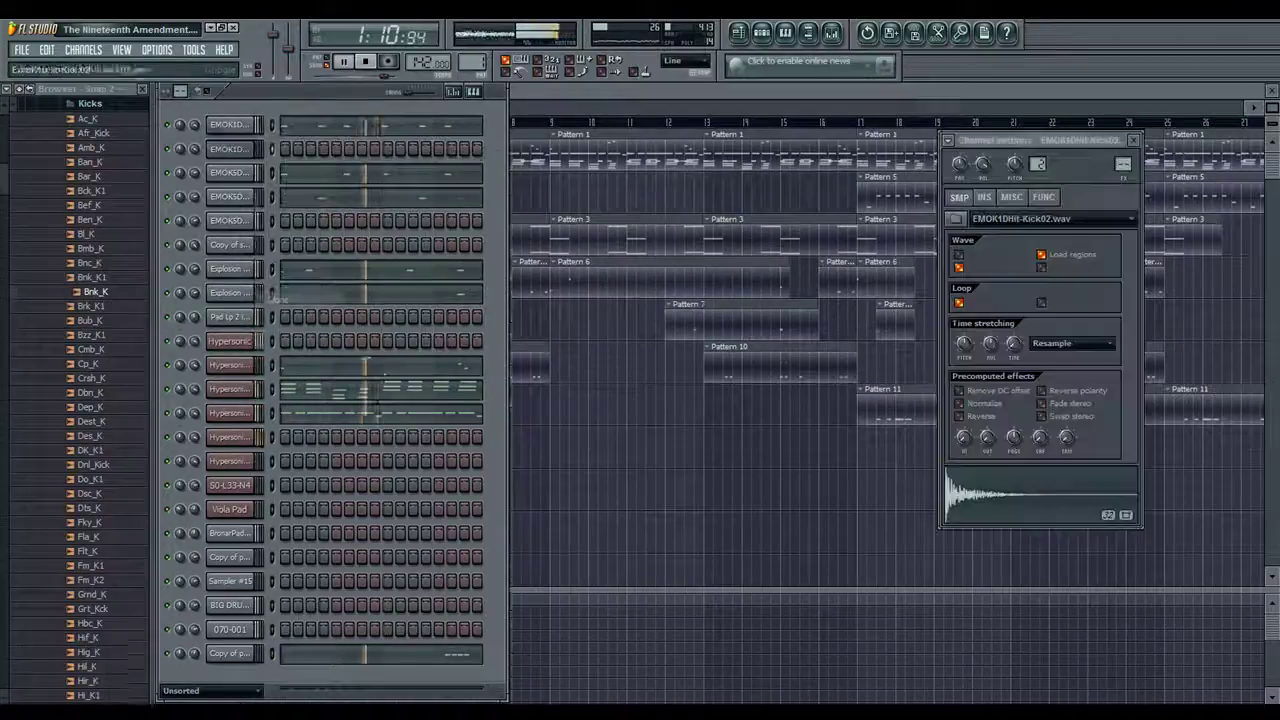
pyautogui.scroll(12, 96, 275)
pyautogui.click(96, 275)
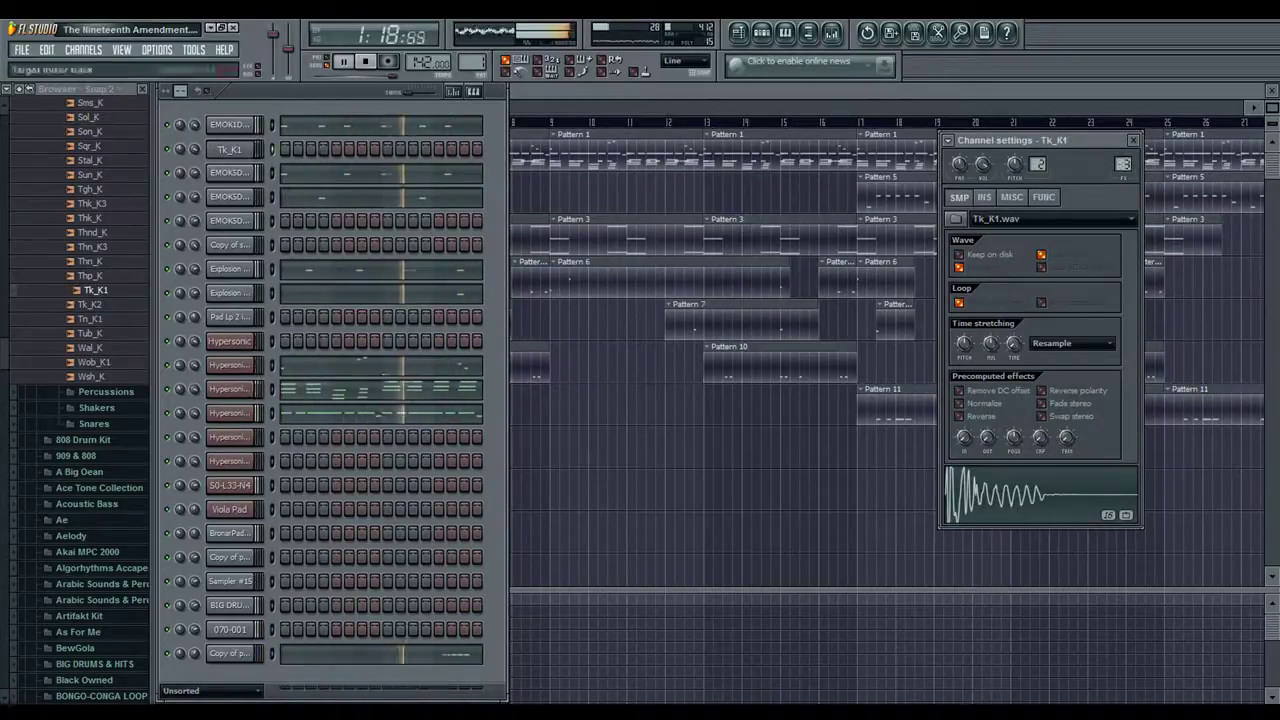
# Add Fruity Multiband Compressor to the first effect slot of mixer Insert 3 and choose one of its presets
pyautogui.press('F9')
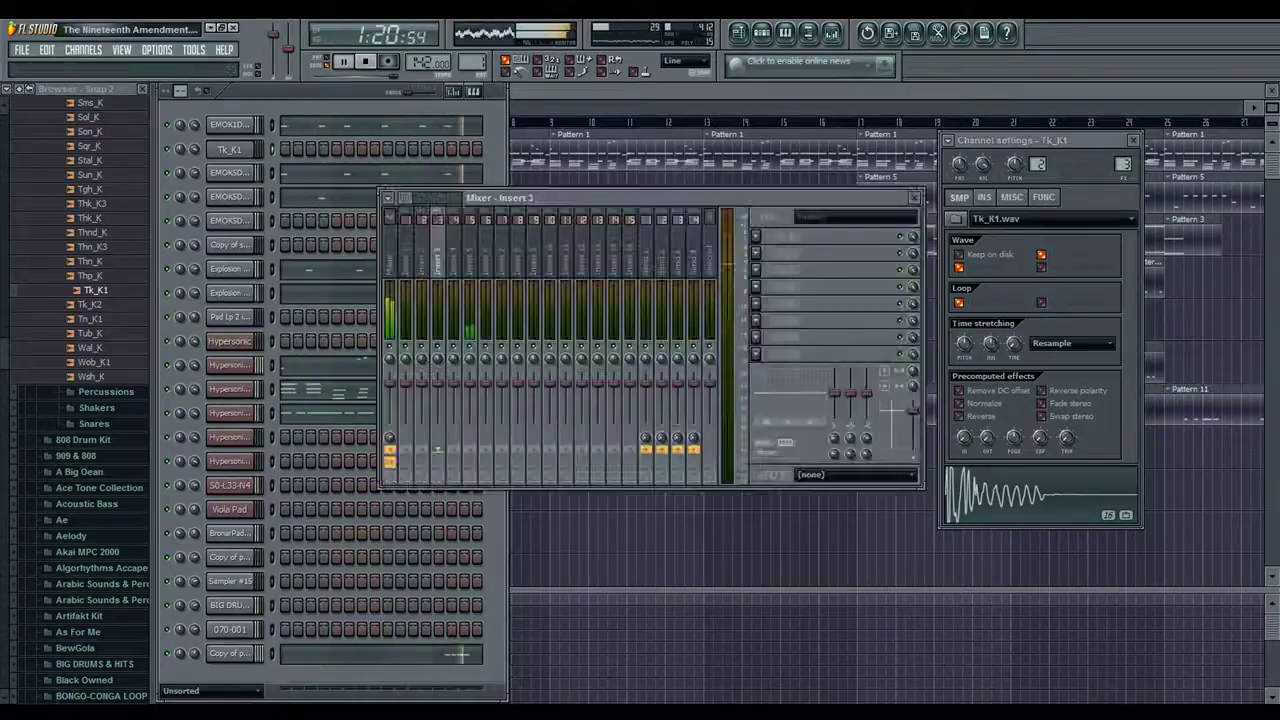
pyautogui.click(756, 237)
pyautogui.moveTo(776, 254)
pyautogui.click(938, 445)
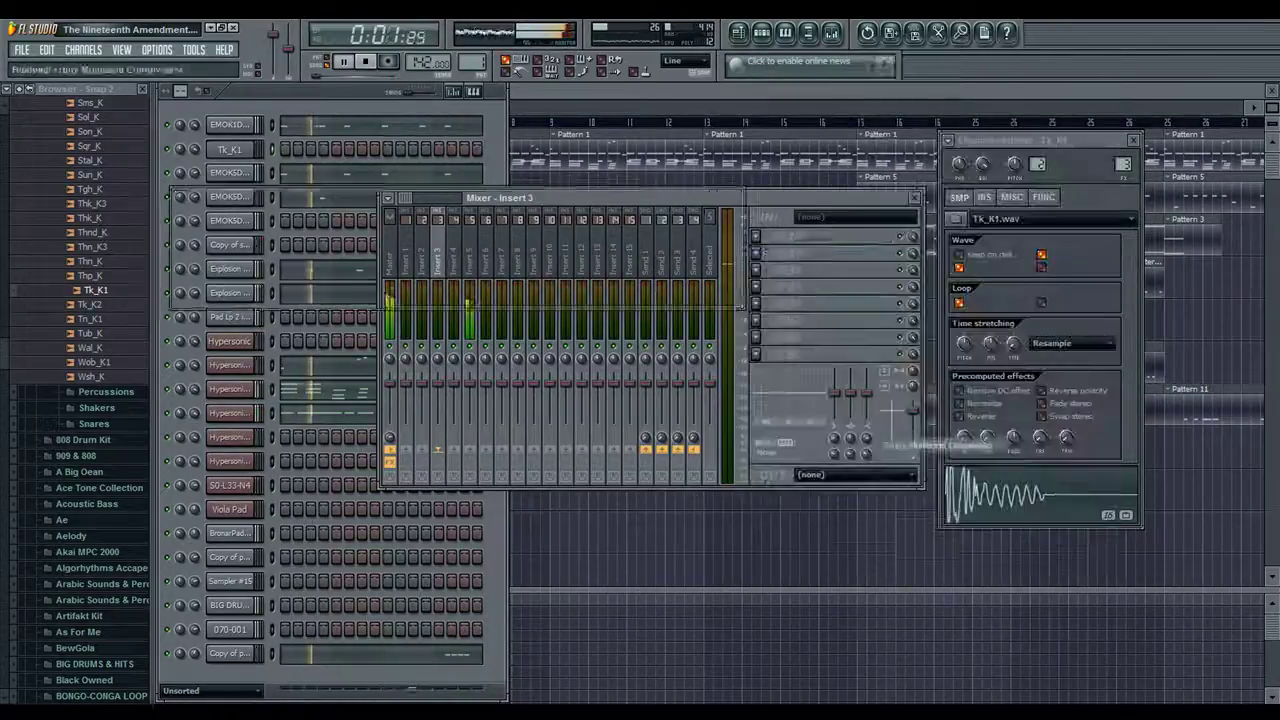
pyautogui.rightClick(722, 196)
pyautogui.click(748, 212)
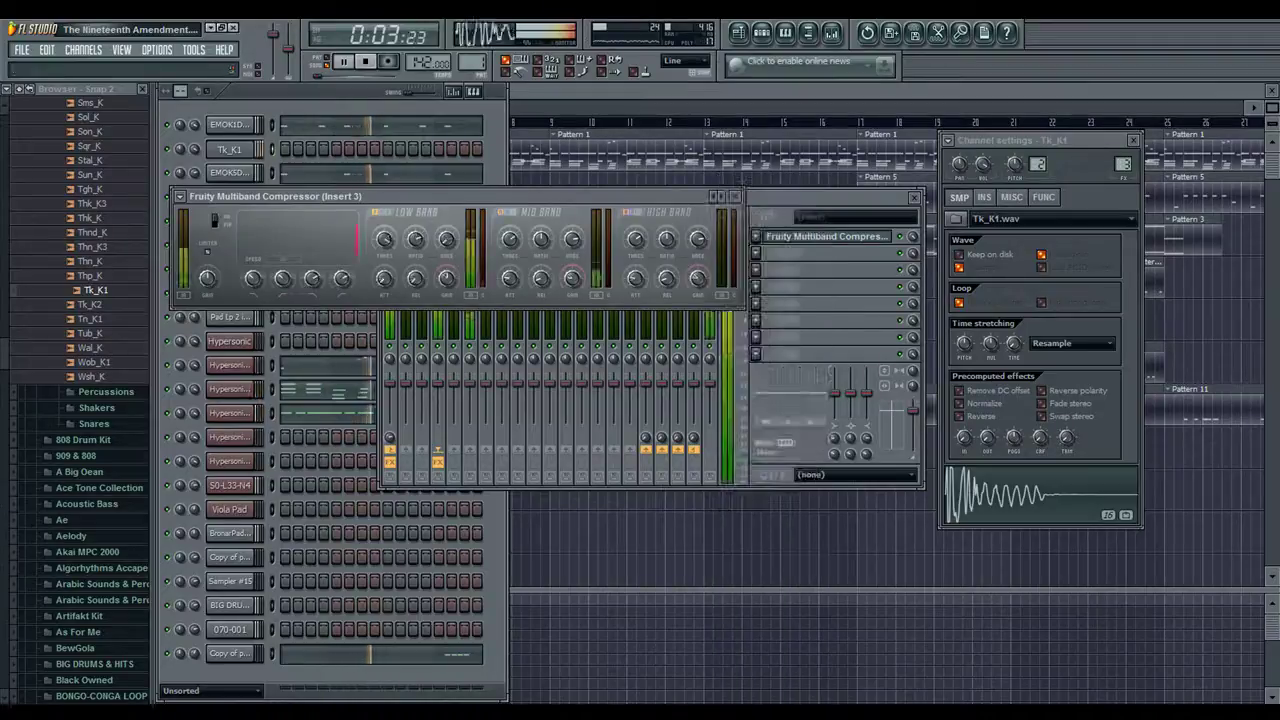
pyautogui.rightClick(713, 196)
pyautogui.click(750, 197)
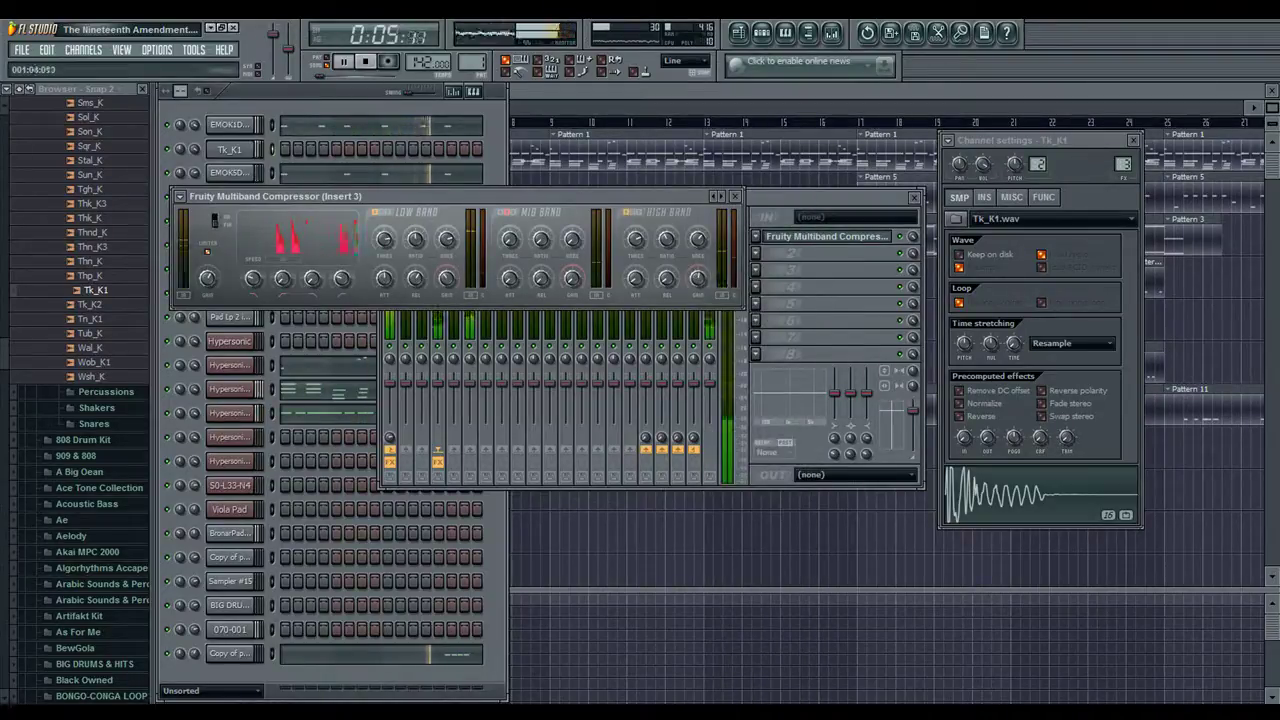
# Adjust the volume of the cloned kick channel and replace its sample with Thk_K
pyautogui.click(332, 104)
pyautogui.rightClick(177, 150)
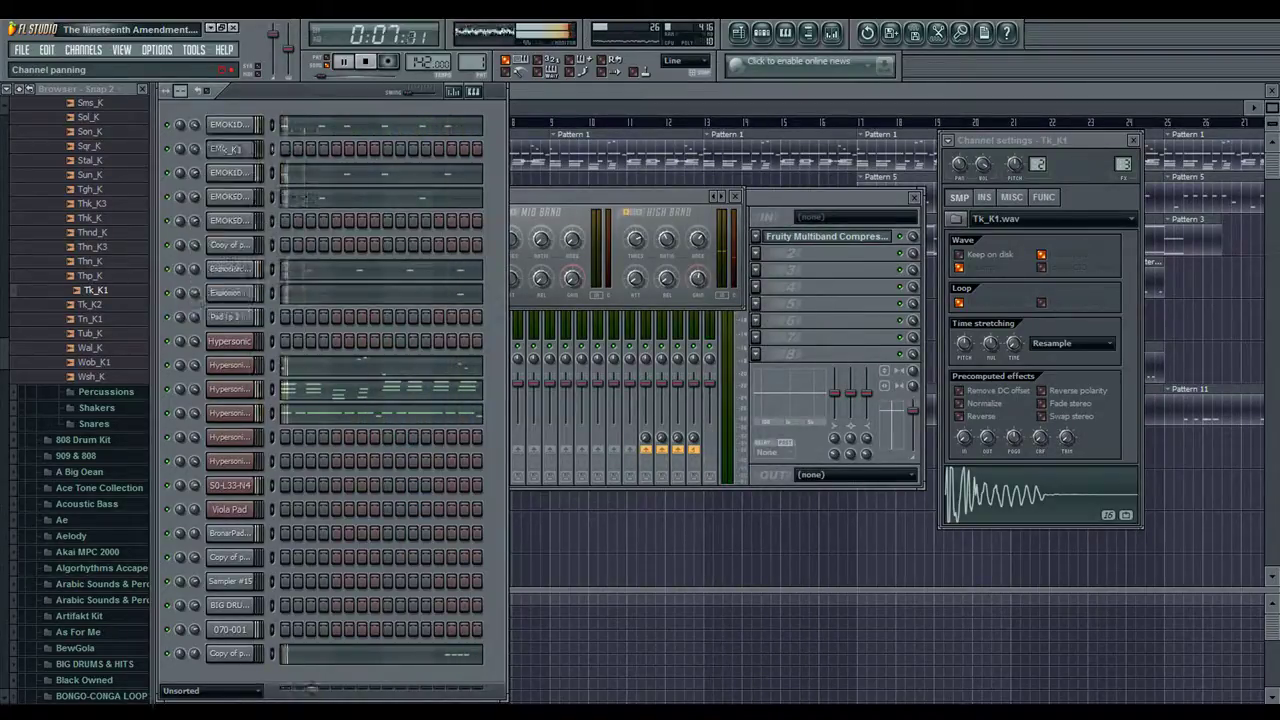
pyautogui.click(197, 161)
pyautogui.moveTo(195, 150); pyautogui.dragTo(195, 146)
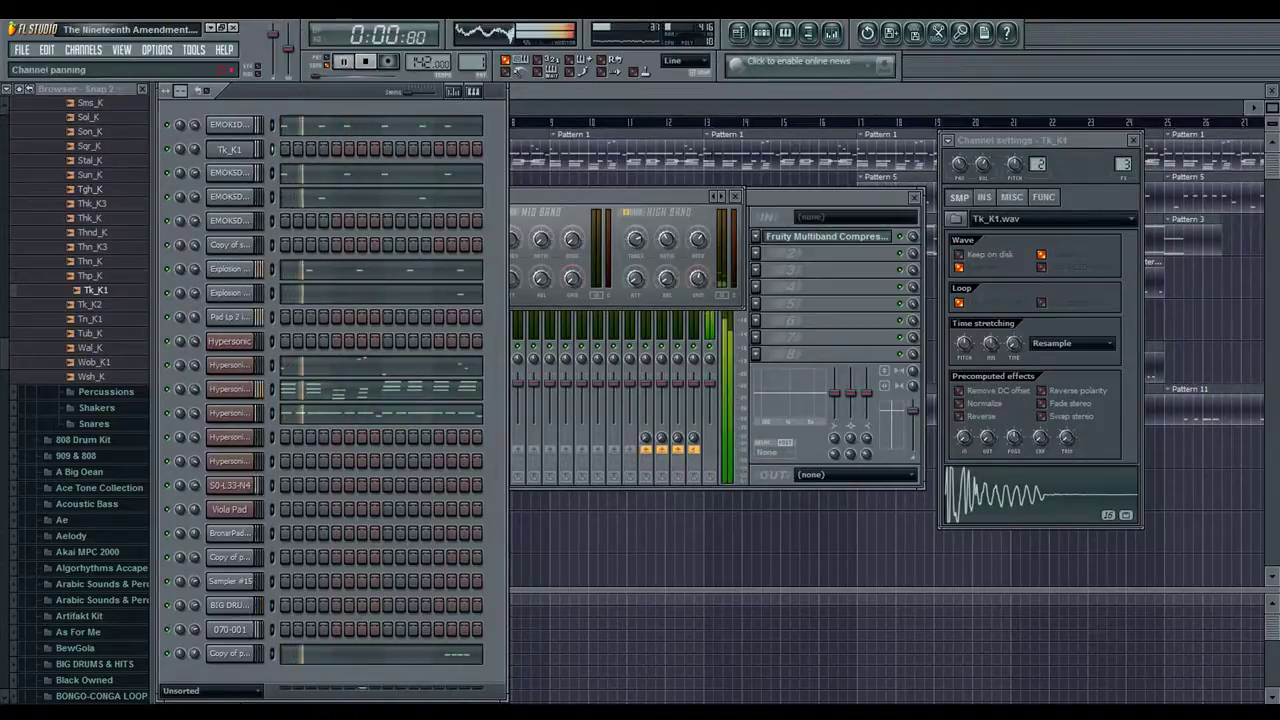
pyautogui.middleClick(92, 304)
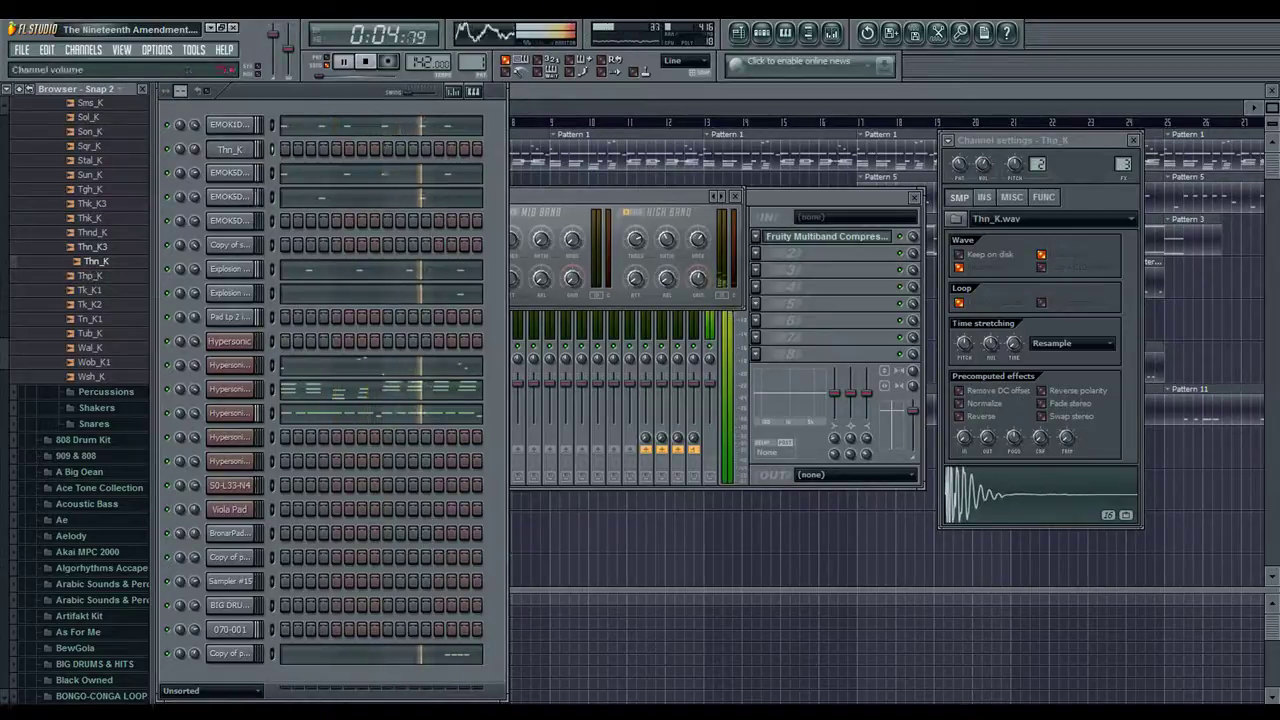
pyautogui.press('Up')
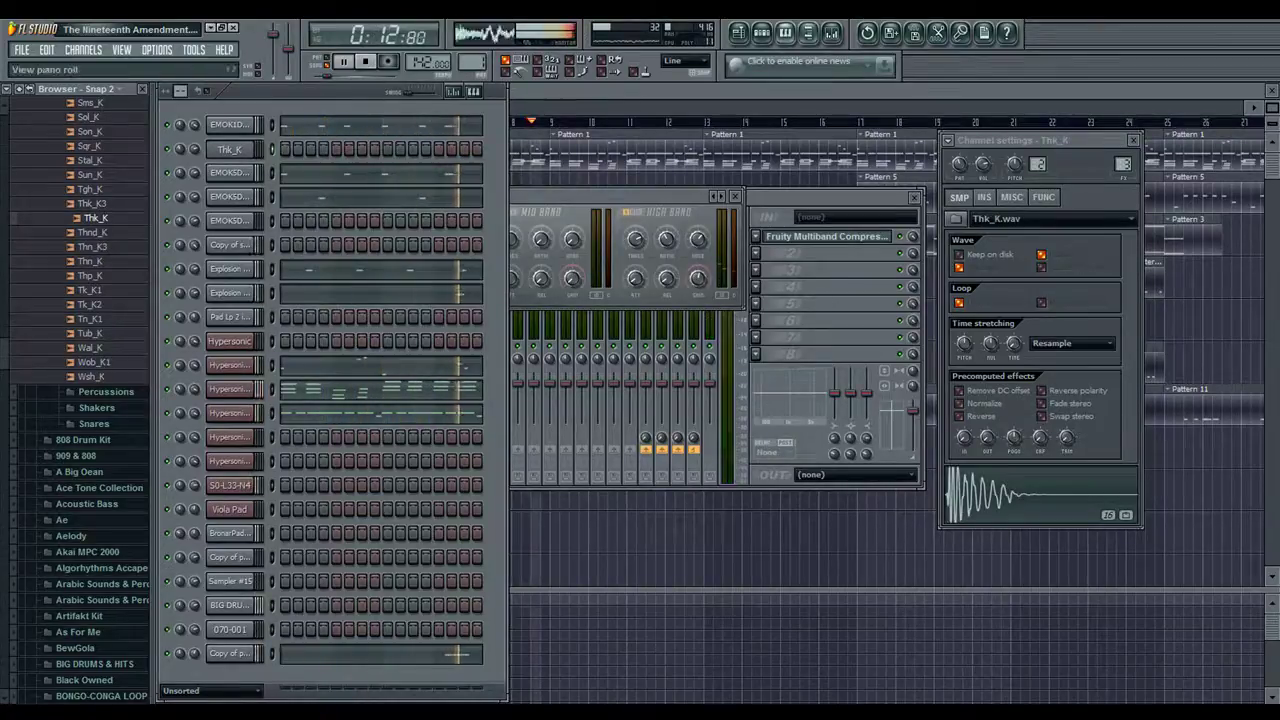
# In the Thk_K piano roll, place kick hits at steps 1, 7 and 13 of bar 1 and step 3 of bar 2
pyautogui.press('F7')
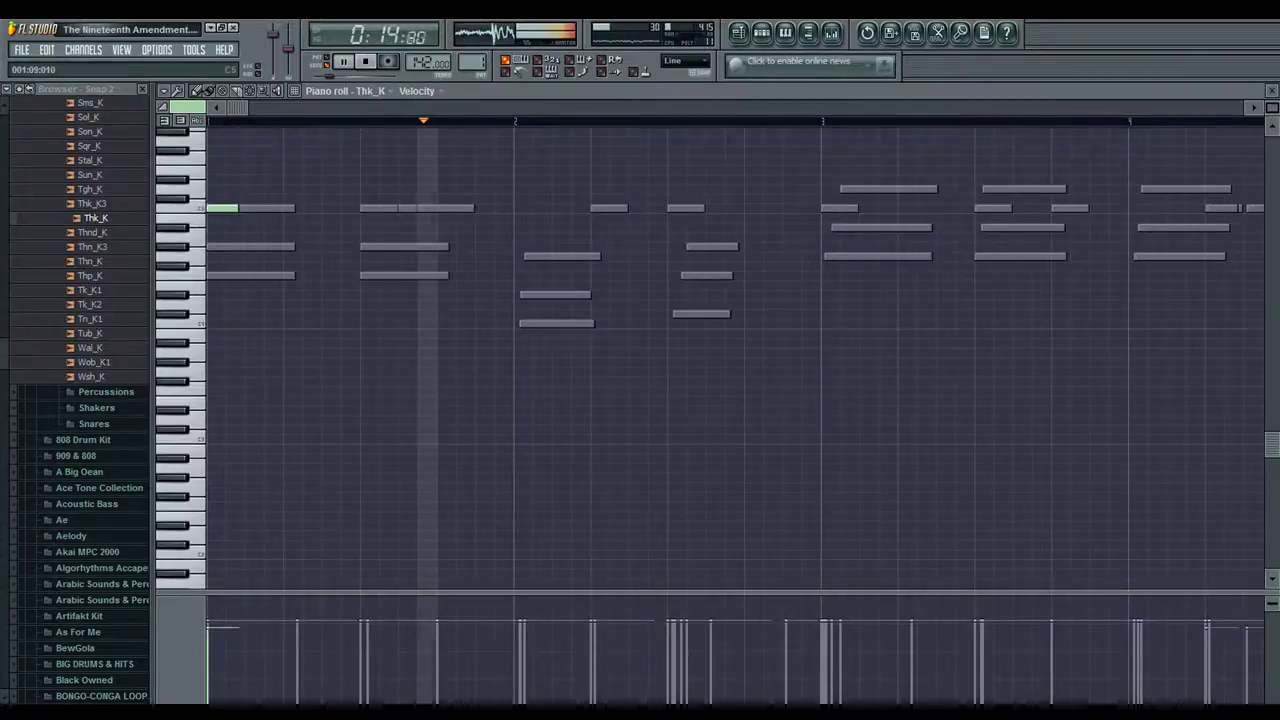
pyautogui.moveTo(371, 208); pyautogui.dragTo(333, 209)
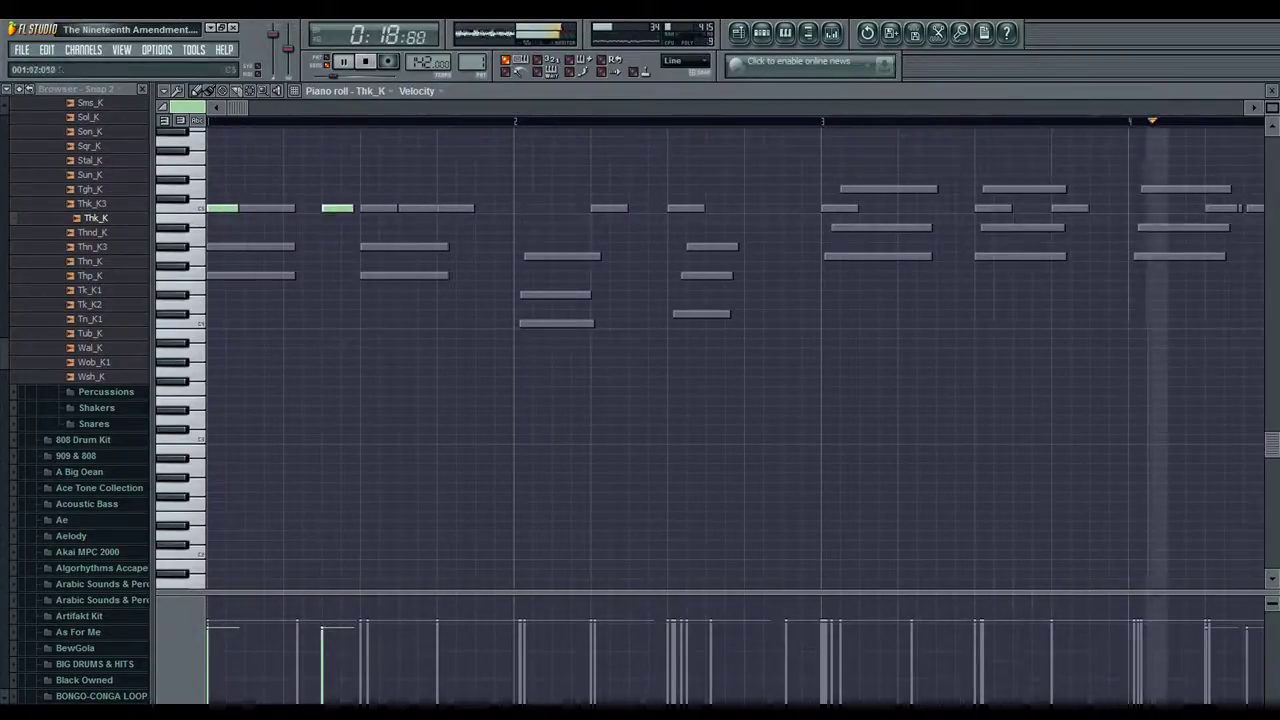
pyautogui.click(452, 208)
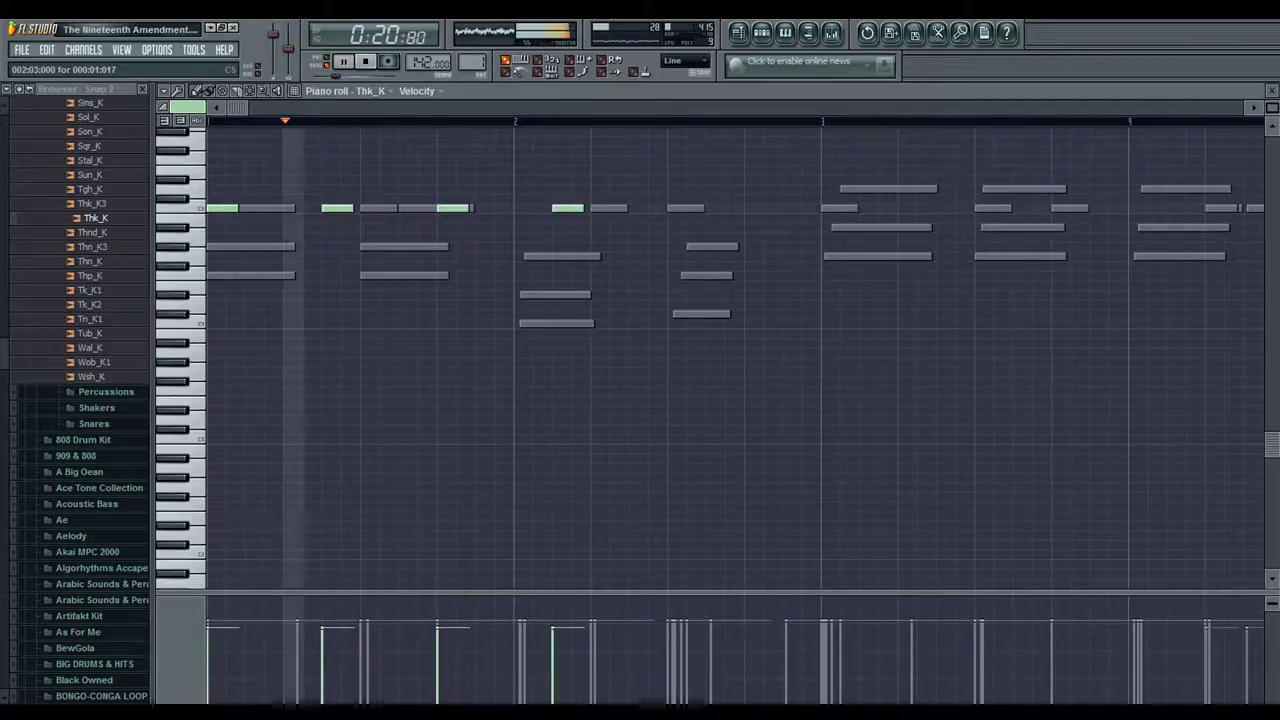
pyautogui.click(639, 208)
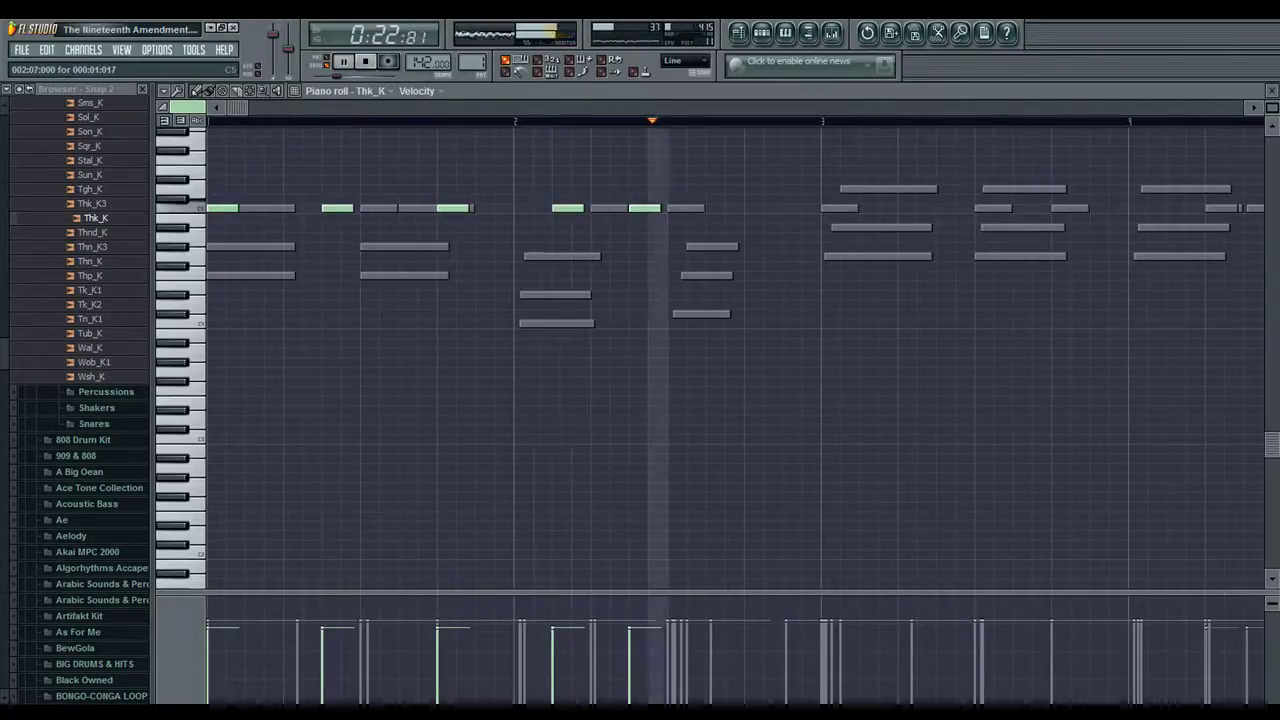
pyautogui.rightClick(641, 208)
# Duplicate all the Thk_K notes into bars 3 and 4, with an extra hit at step 9 of bar 2, and close the piano roll
pyautogui.hotkey('ctrl', 'a')
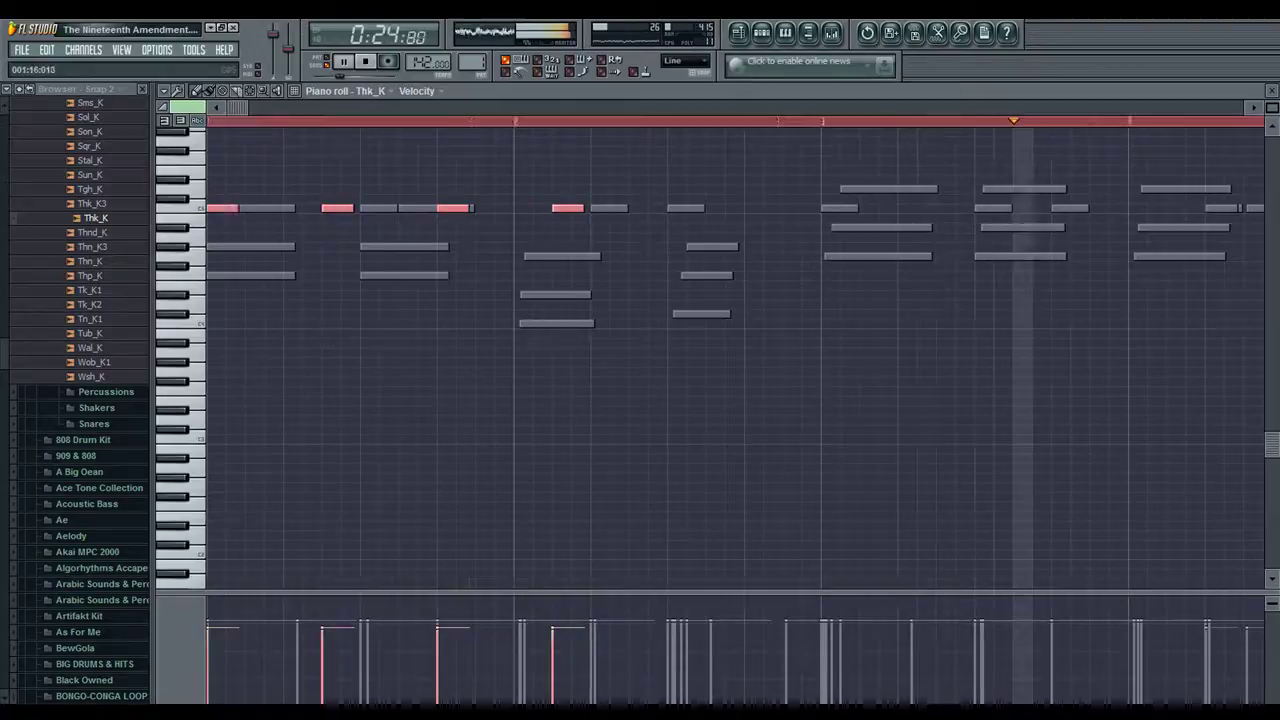
pyautogui.hotkey('ctrl', 'b')
pyautogui.rightClick(706, 208)
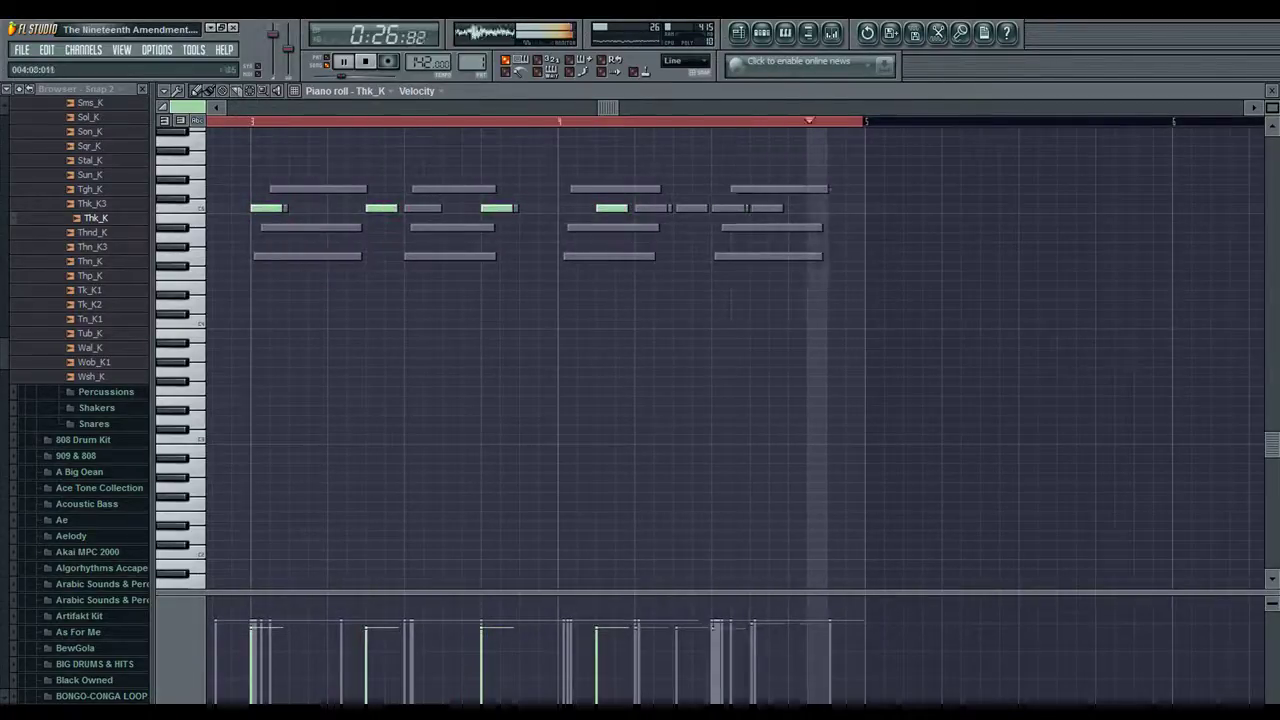
pyautogui.moveTo(608, 107); pyautogui.dragTo(514, 107)
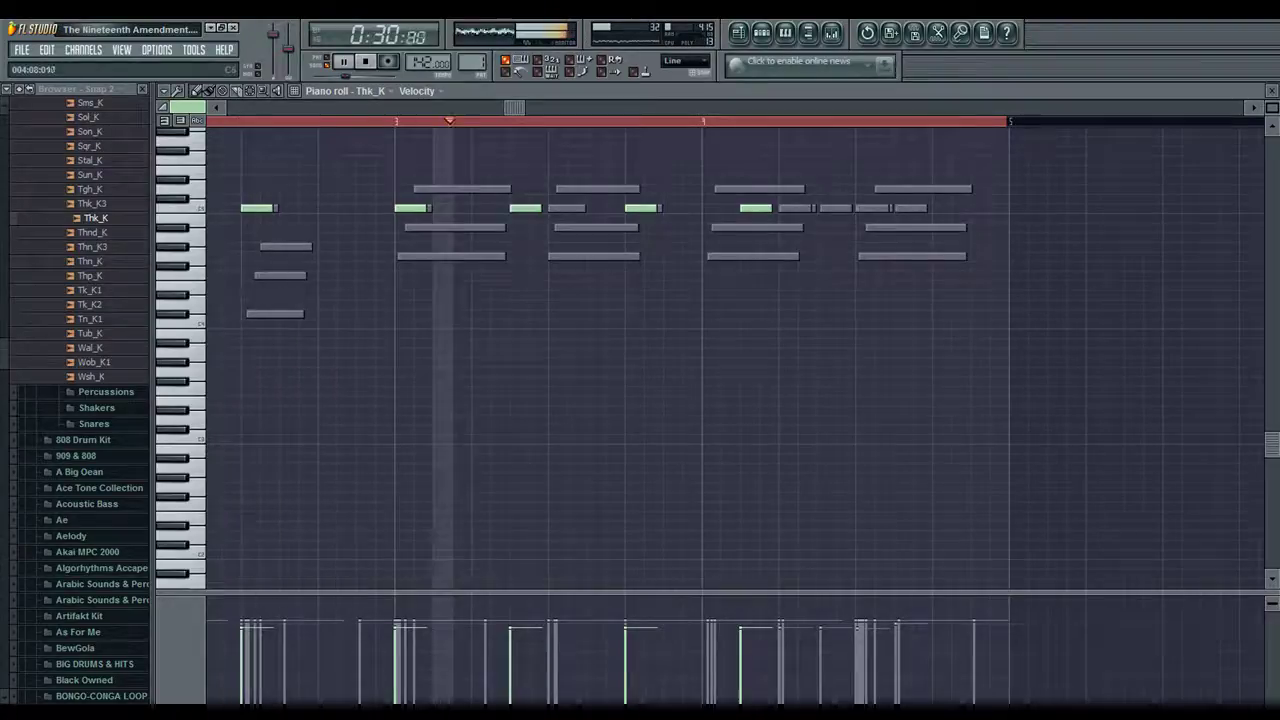
pyautogui.press('F7')
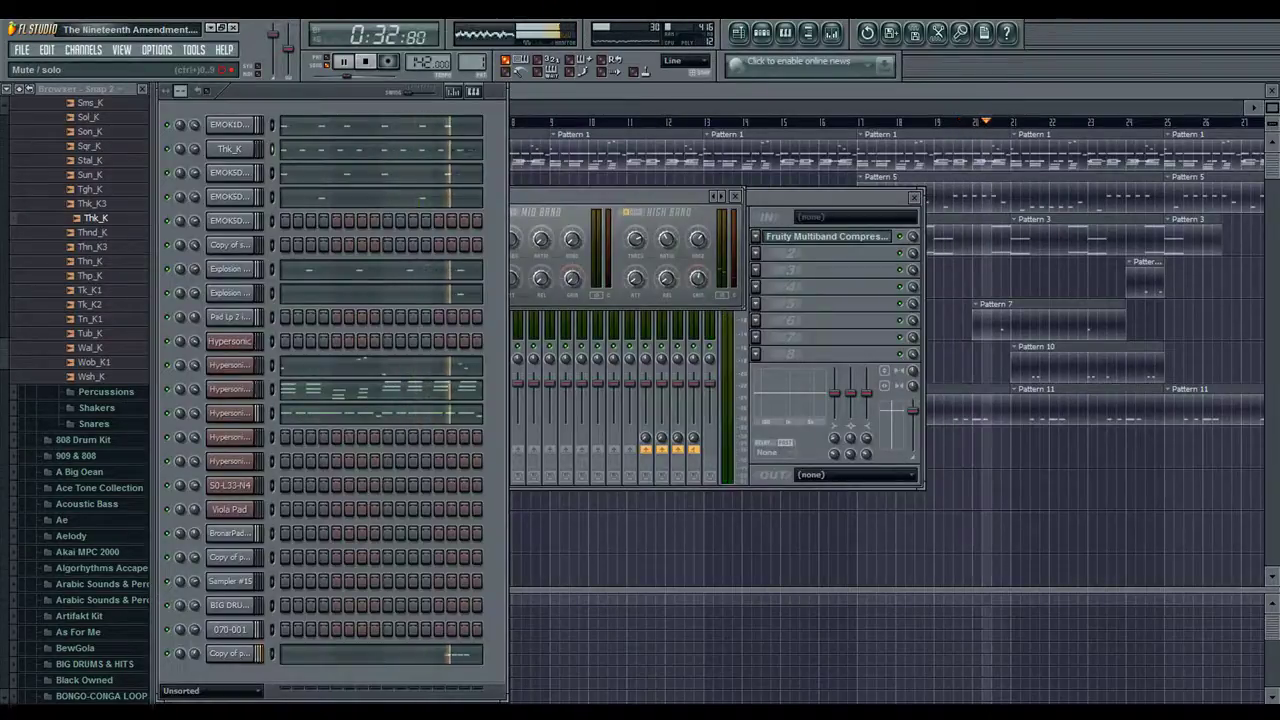
# Expand the 808 Drum Kit folder and refine the Thk_K notes, removing the second hit of bars 1 and 3 and adding one midway through bar 4
pyautogui.click(83, 440)
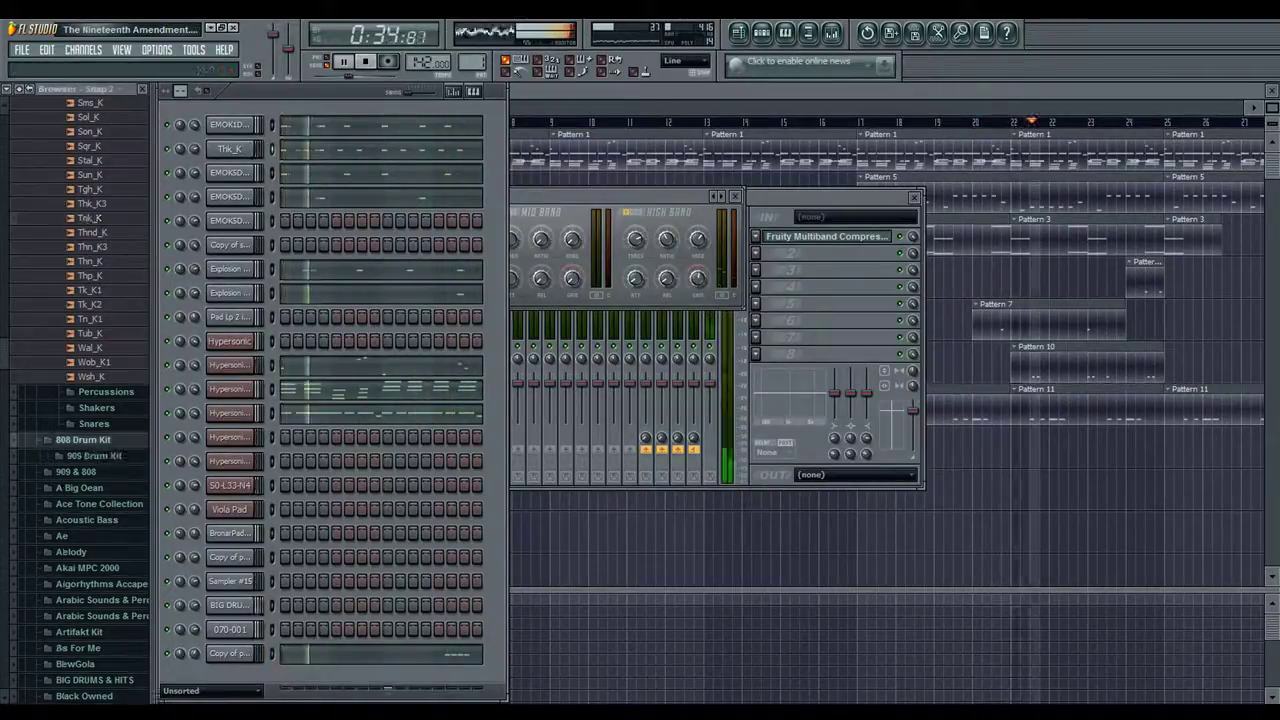
pyautogui.press('F7')
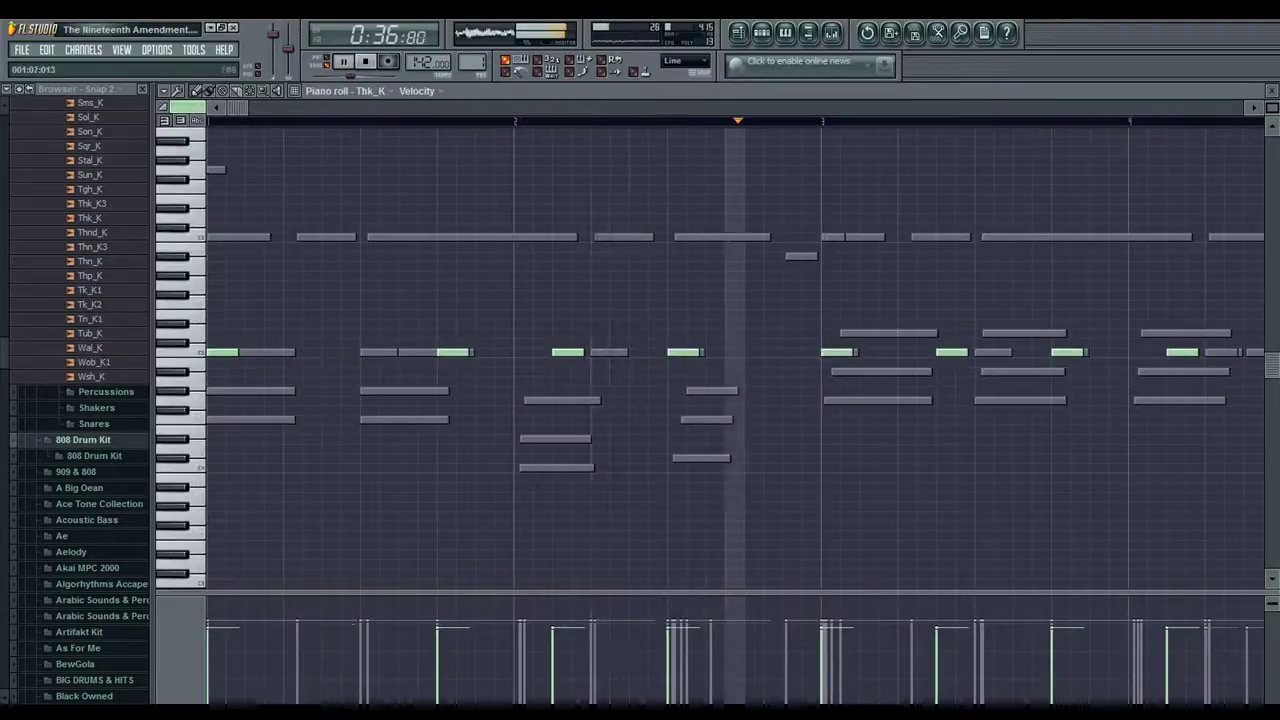
pyautogui.press('F7')
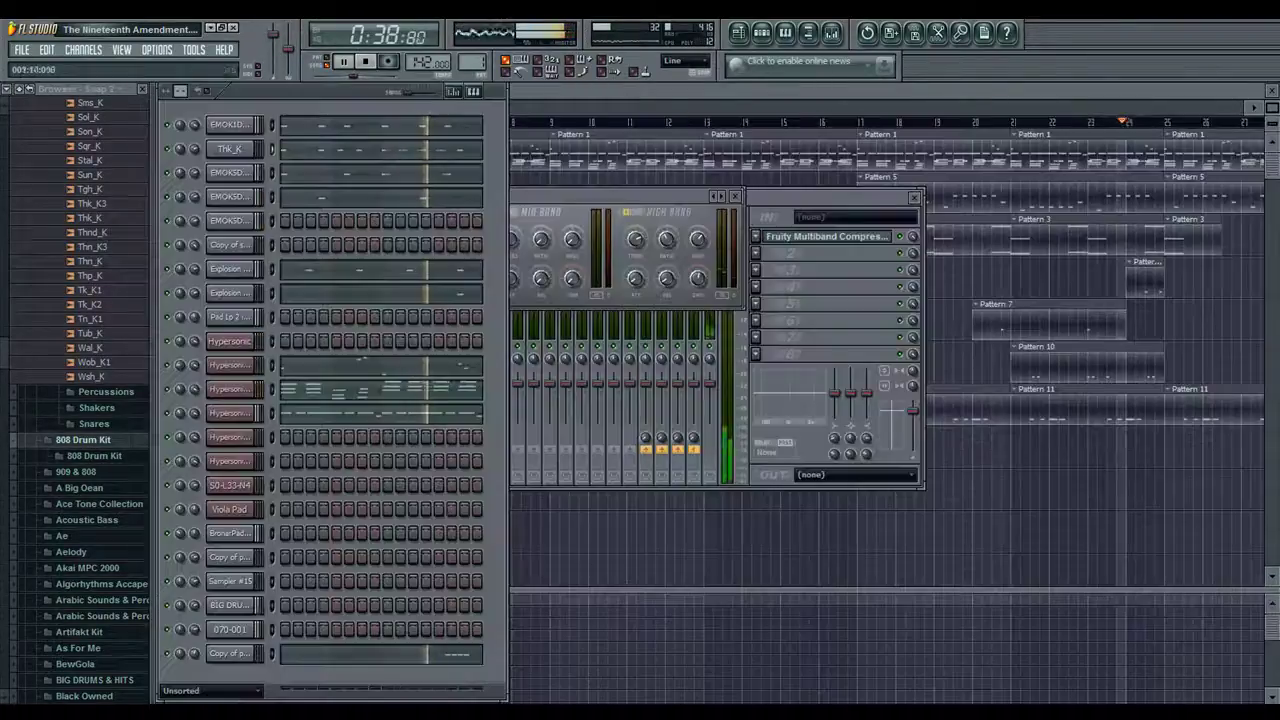
pyautogui.press('F7')
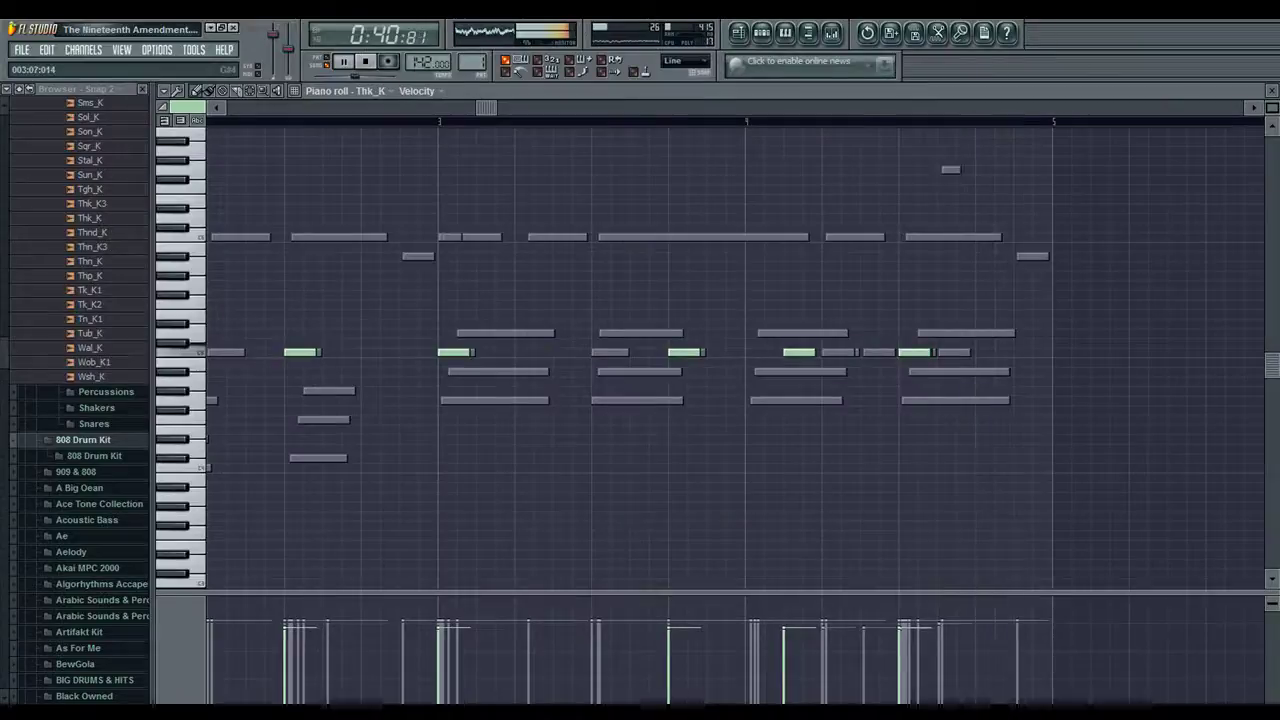
# Load the 808HH_Orig sample from the 808 Drum Kit's HiHat folder into the Sampler #15 channel and open its piano roll
pyautogui.press('F7')
pyautogui.click(94, 455)
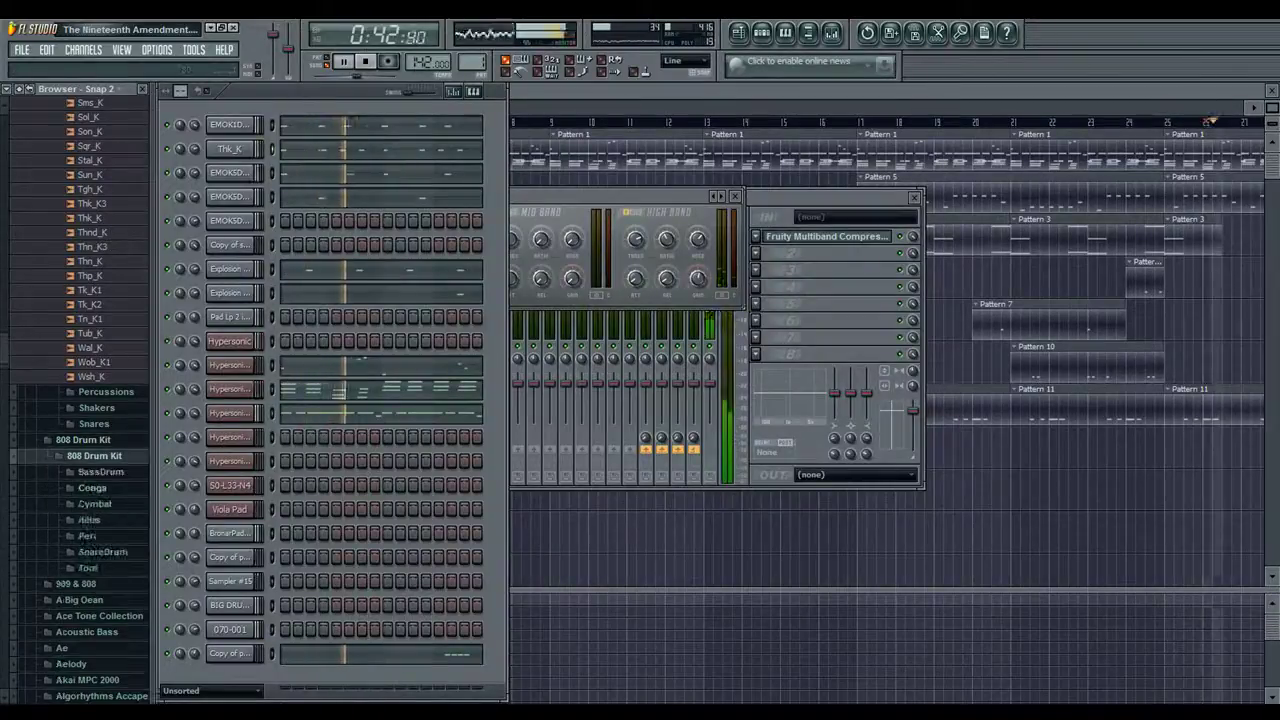
pyautogui.click(89, 520)
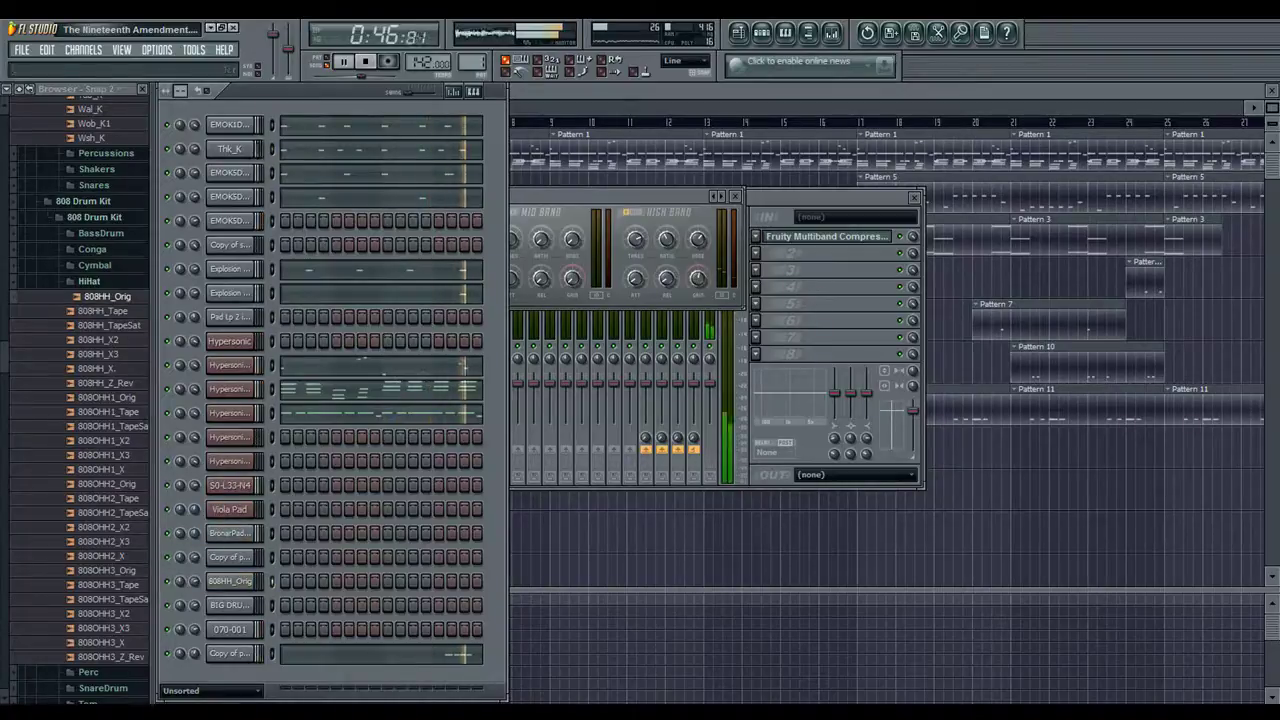
pyautogui.click(271, 221)
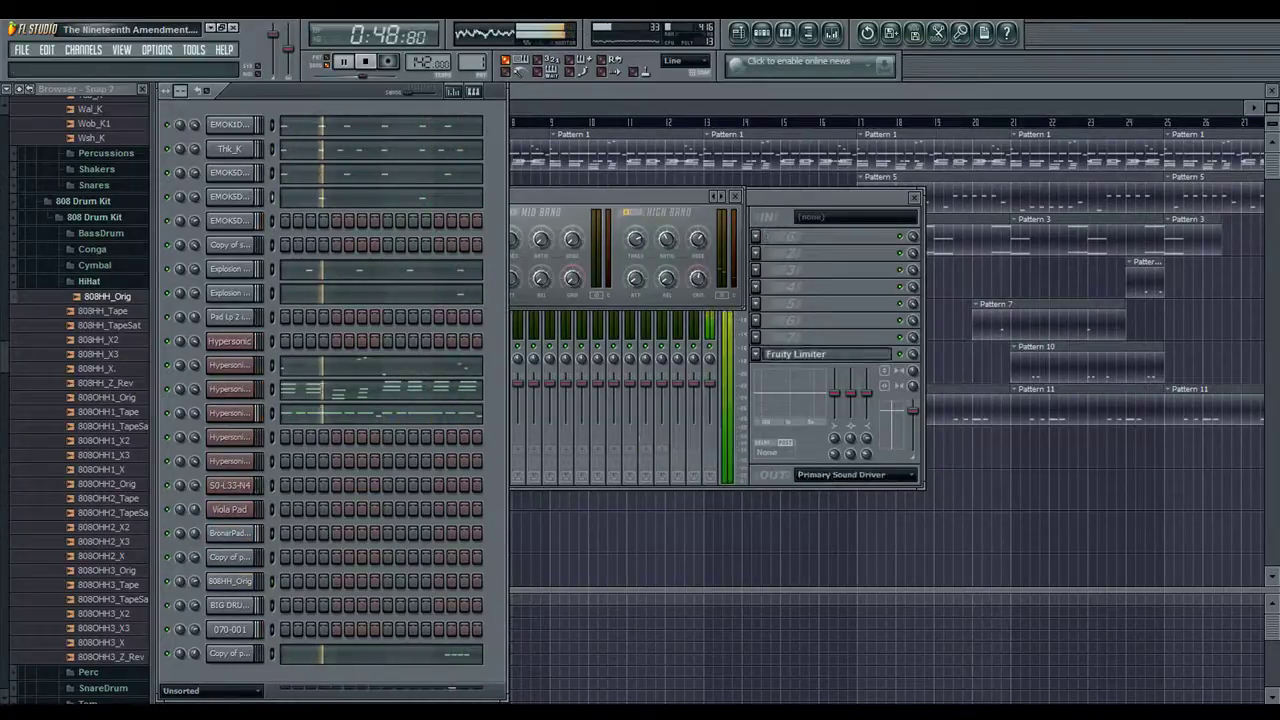
pyautogui.click(350, 581)
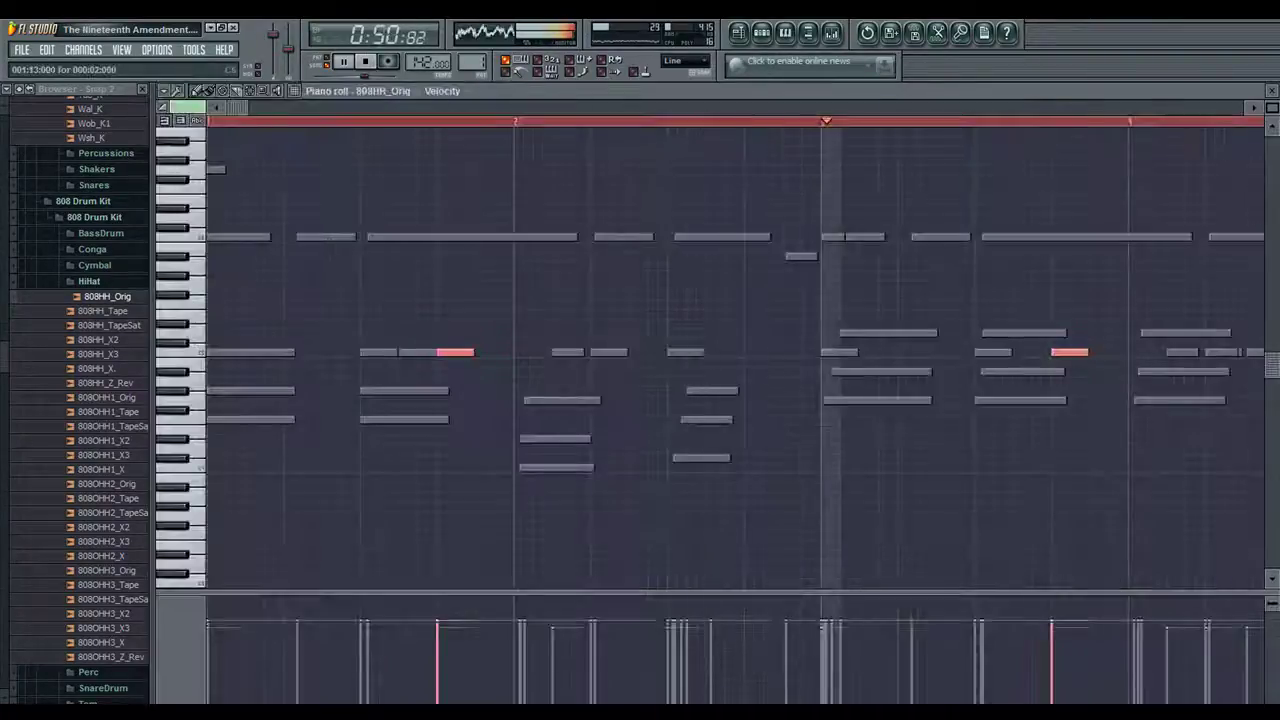
# Place 808HH_Orig hi-hat hits every four steps across all four bars
pyautogui.click(698, 352)
pyautogui.moveTo(705, 352); pyautogui.dragTo(763, 352)
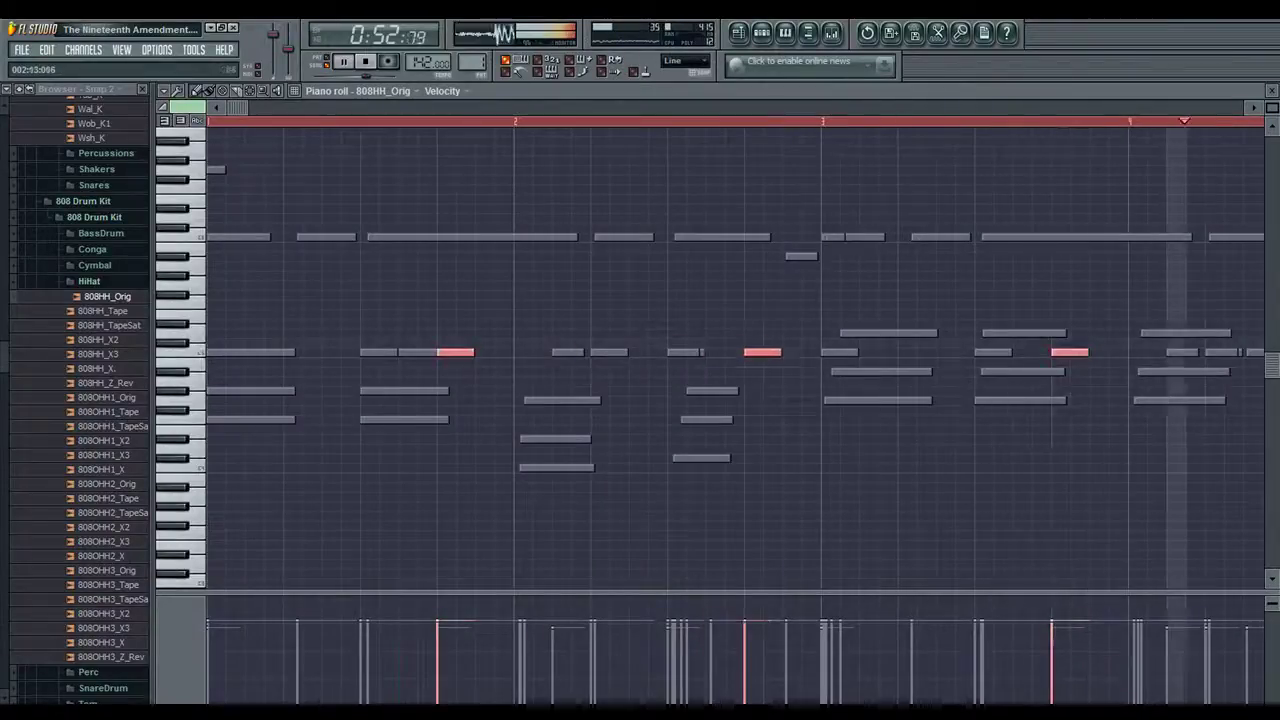
pyautogui.moveTo(379, 352); pyautogui.dragTo(225, 352)
pyautogui.hotkey('ctrl', 'a')
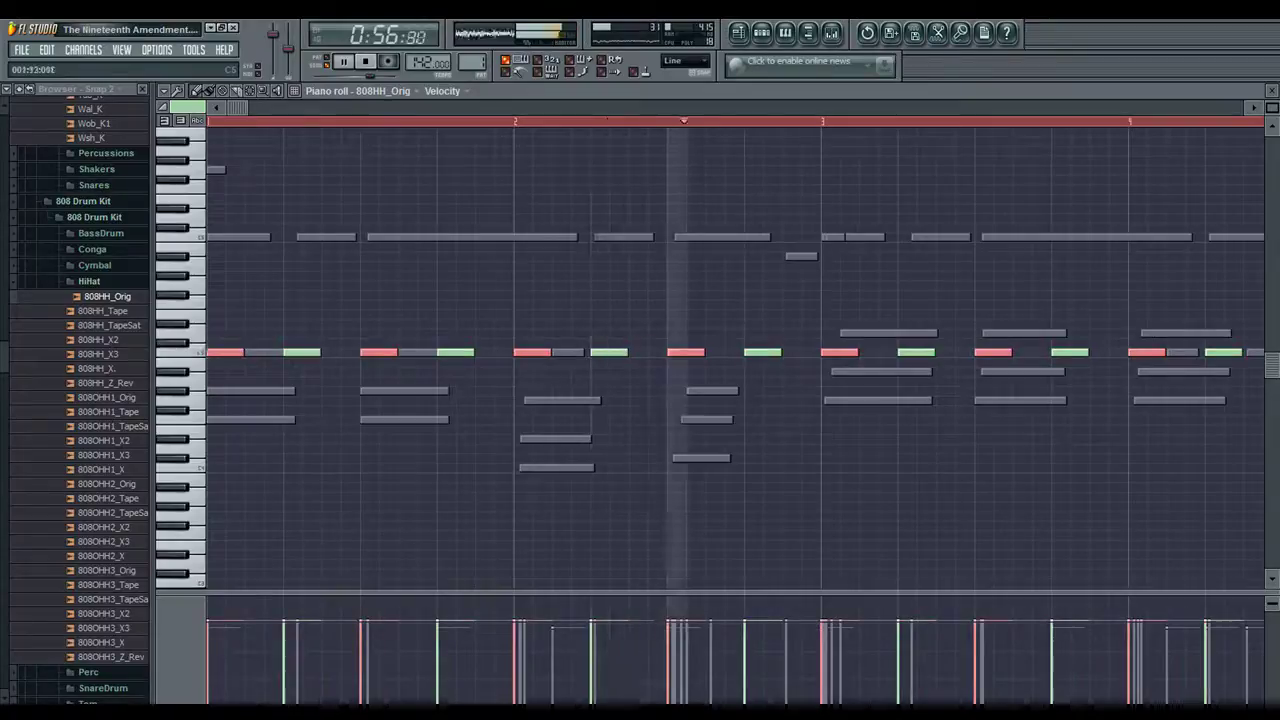
# Set the snap to none and nudge all the hi-hat notes slightly later
pyautogui.click(685, 61)
pyautogui.click(680, 112)
pyautogui.hotkey('ctrl', 'a')
pyautogui.moveTo(460, 352); pyautogui.dragTo(462, 352)
pyautogui.hotkey('ctrl', 'd')
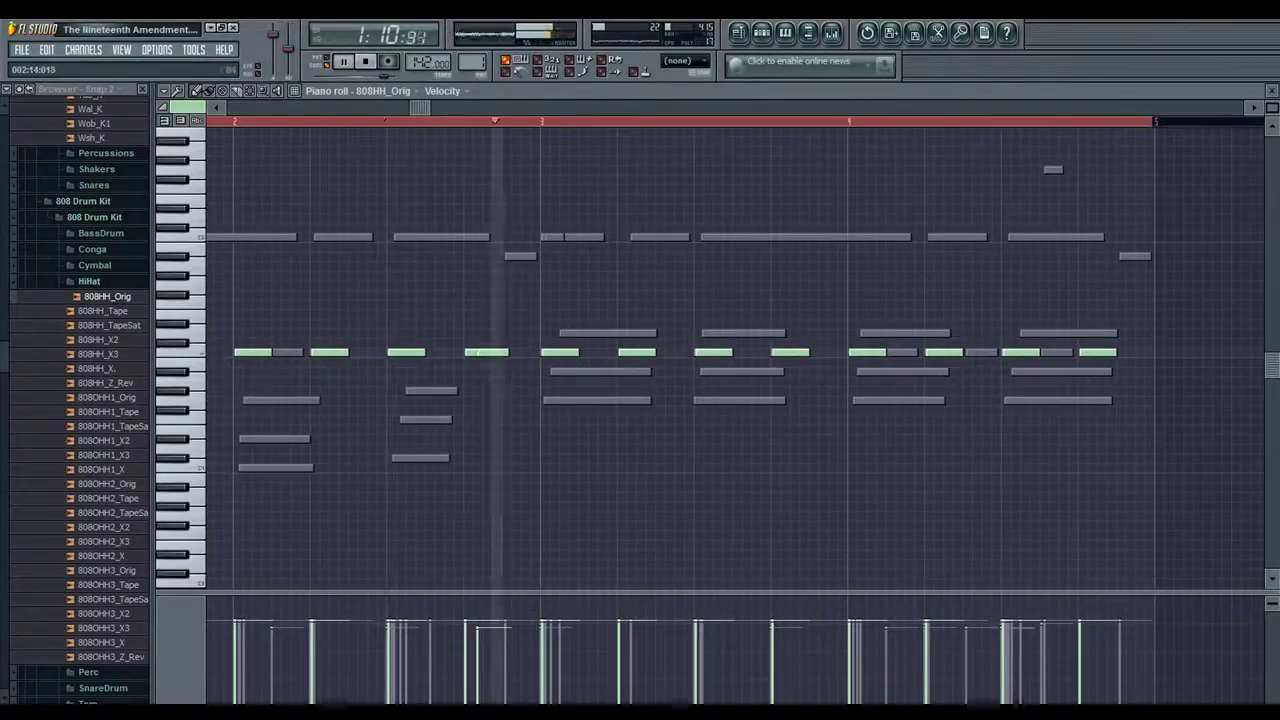
# Add closely spaced unsnapped hi-hat hits after step 13 of bar 4, forming a quick roll across the last beat
pyautogui.click(1090, 352)
pyautogui.moveTo(1100, 323); pyautogui.dragTo(1100, 352)
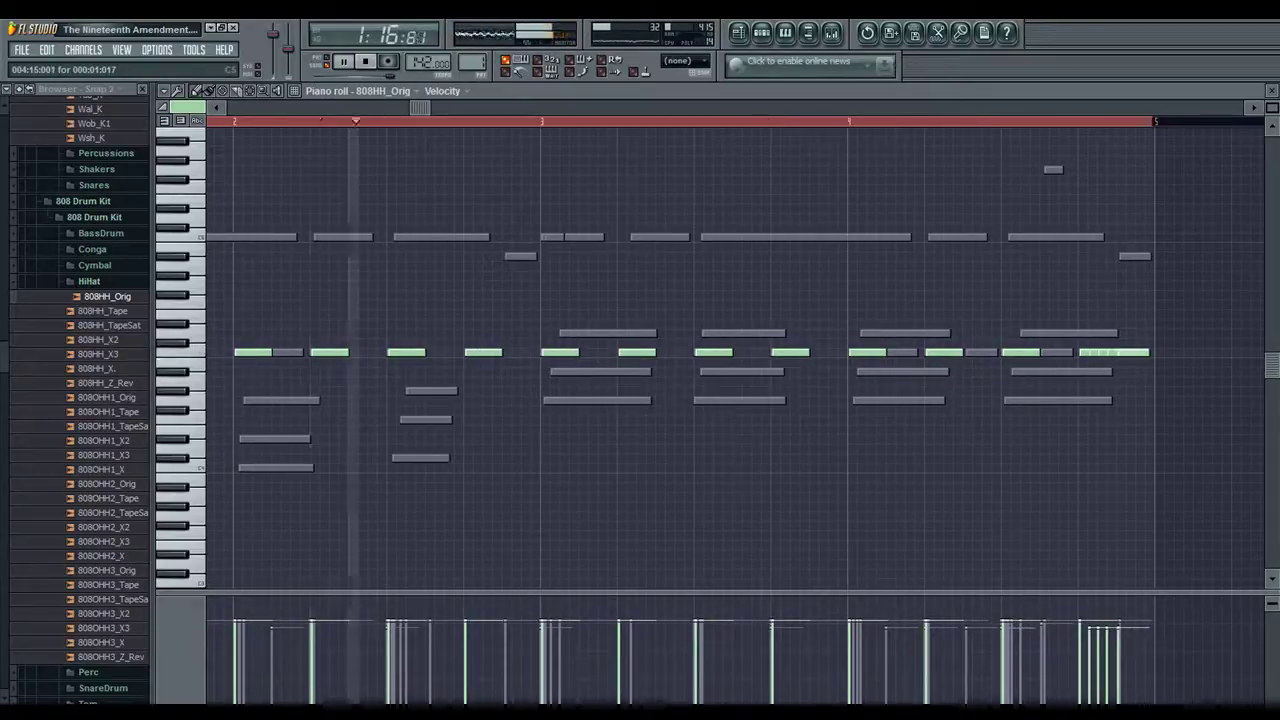
pyautogui.moveTo(1134, 343); pyautogui.dragTo(1134, 352)
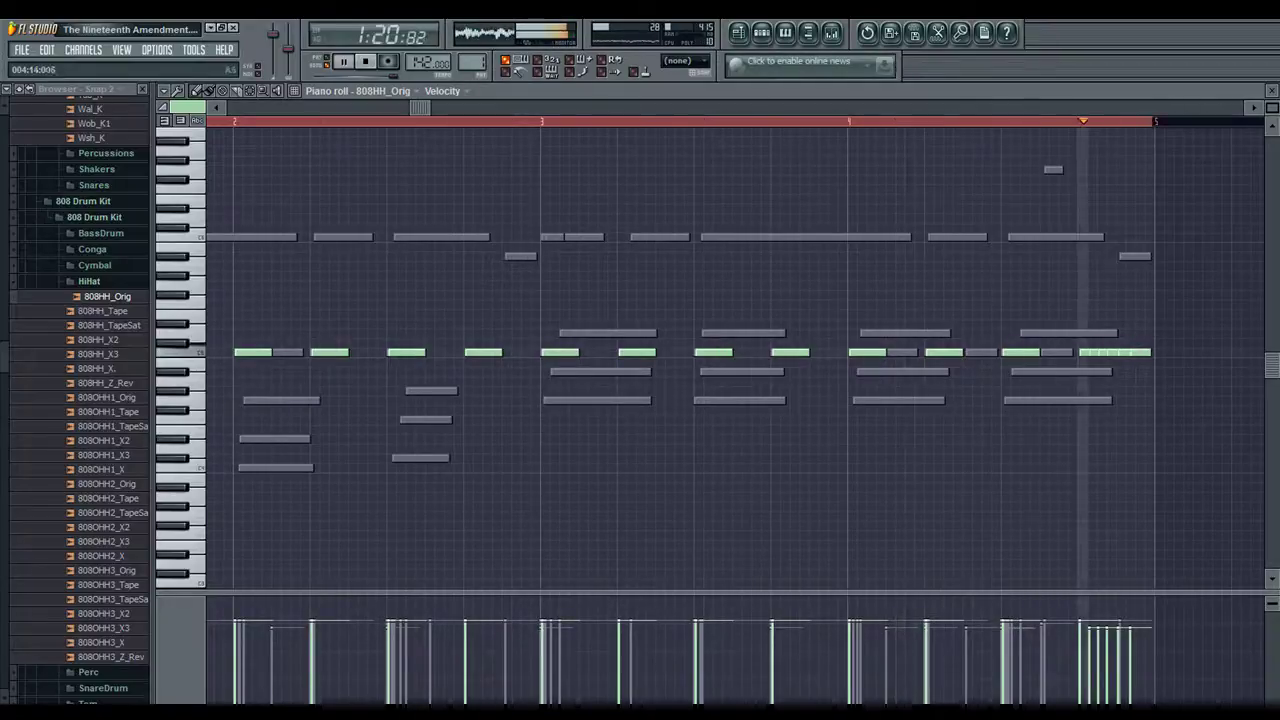
# Set the snap to Line and replace the hi-hat hit at step 13 of bar 2 with a copy of bar 4's roll
pyautogui.moveTo(1075, 336); pyautogui.dragTo(1180, 372)
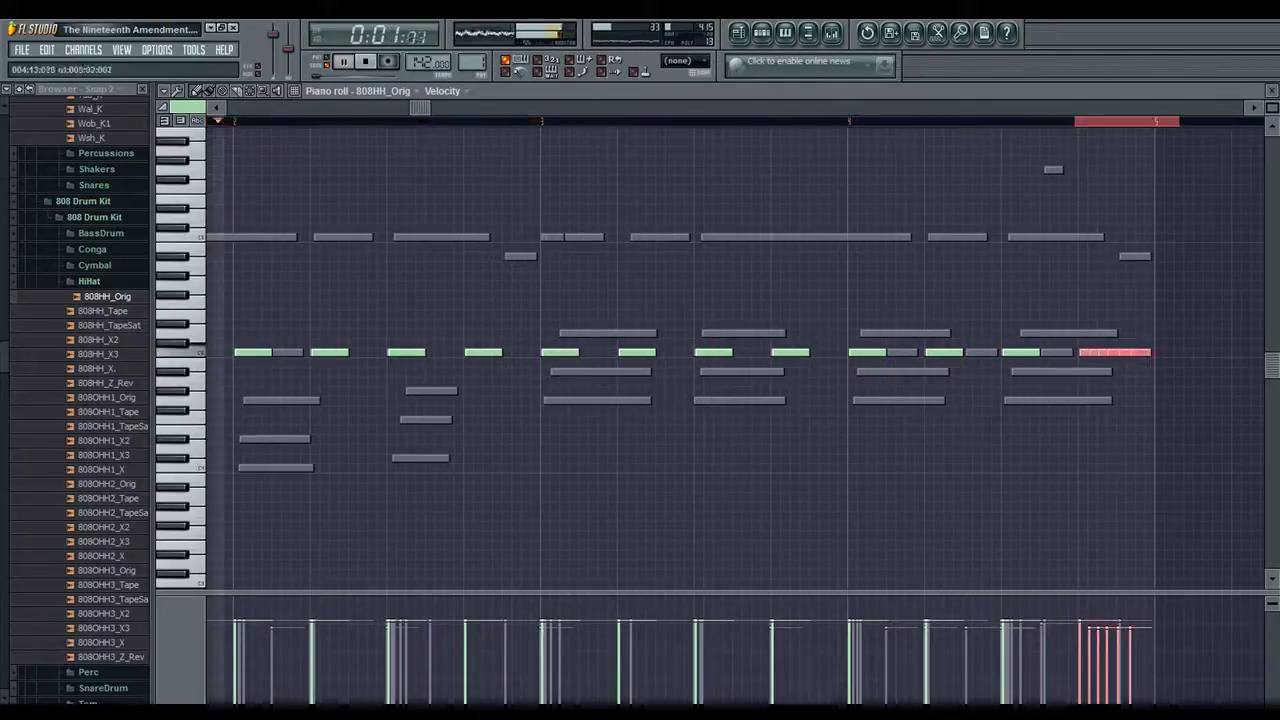
pyautogui.click(685, 61)
pyautogui.click(682, 77)
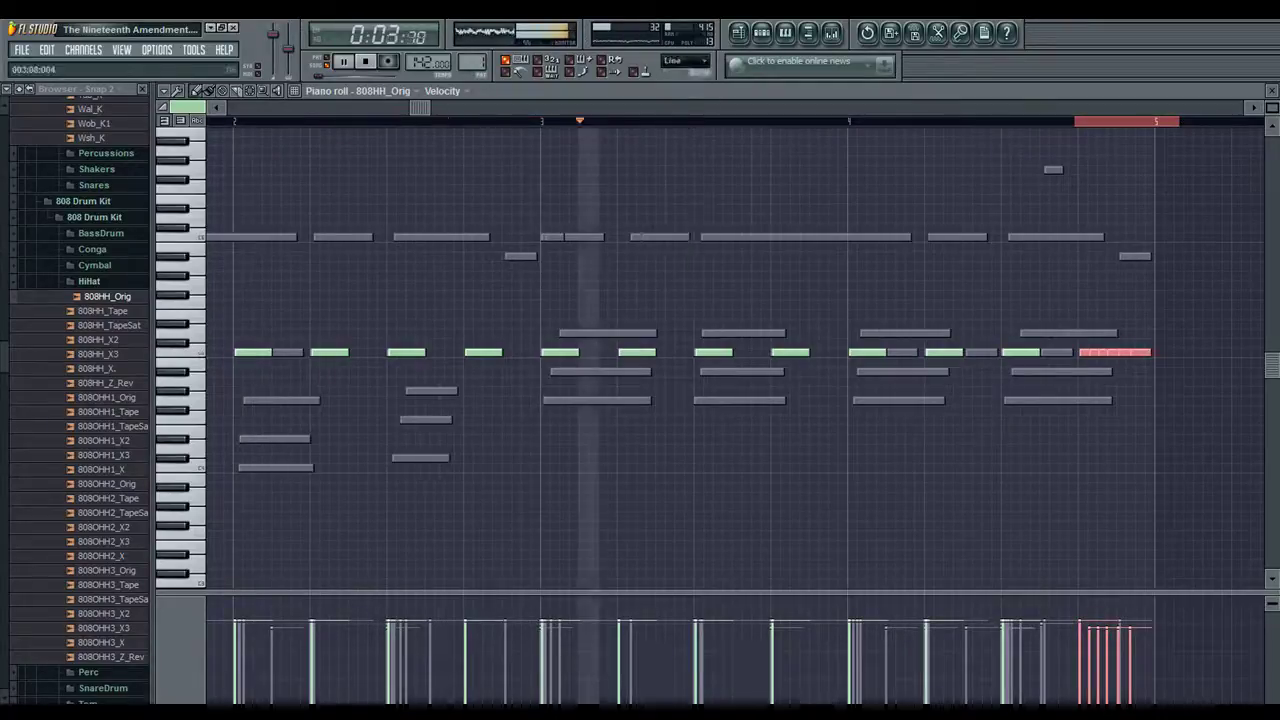
pyautogui.rightClick(486, 352)
pyautogui.click(484, 352)
pyautogui.hotkey('ctrl', 'd')
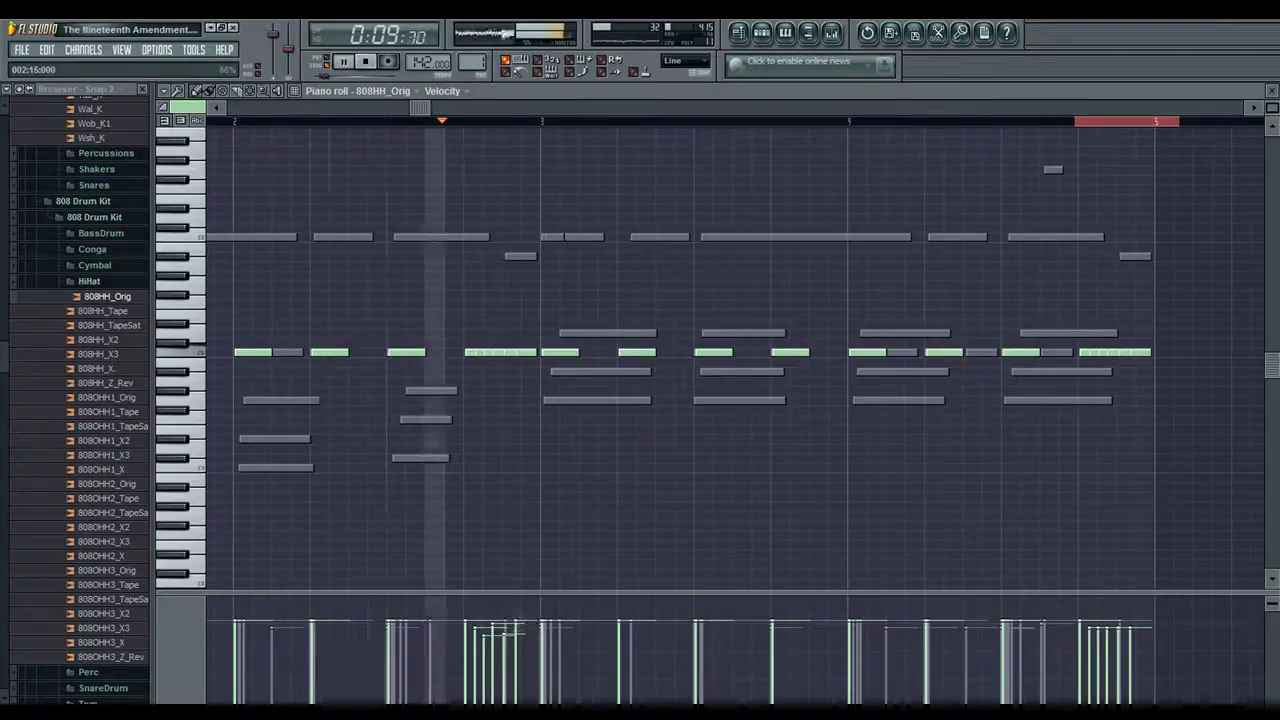
# With the snap set to none, add one more short hi-hat hit at the end of bar 2's roll
pyautogui.click(685, 61)
pyautogui.click(676, 113)
pyautogui.click(538, 332)
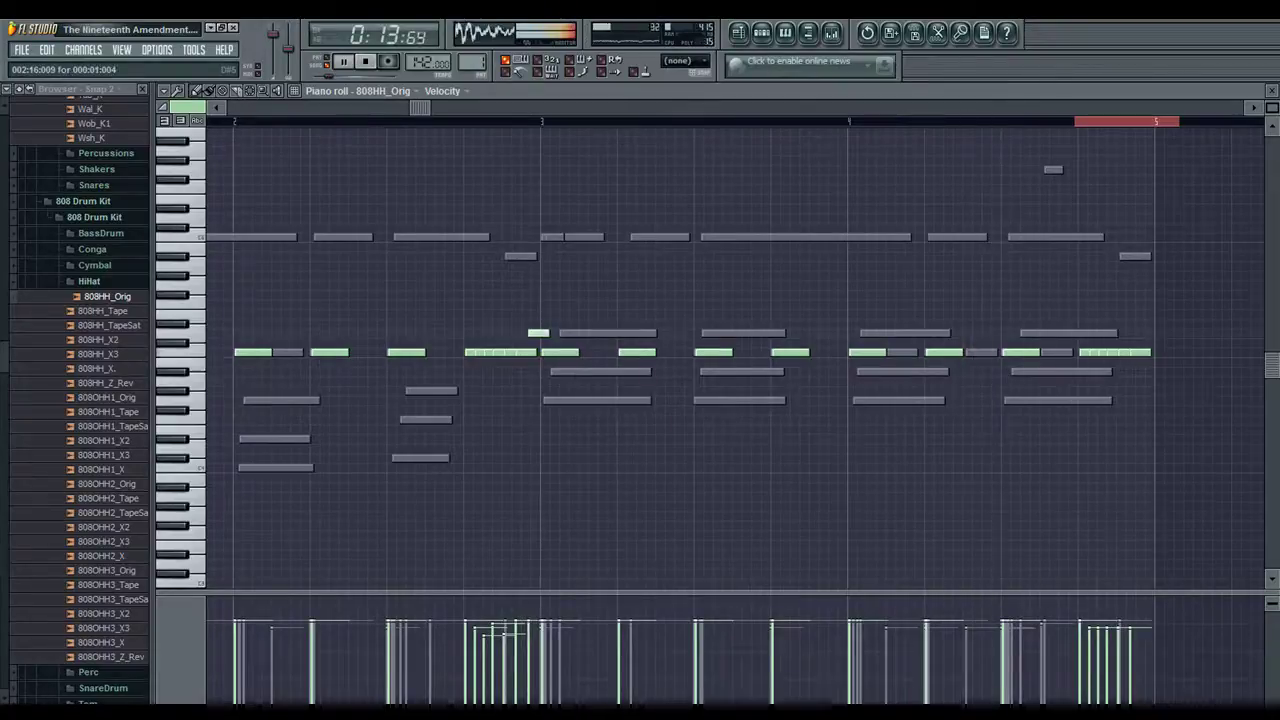
pyautogui.moveTo(538, 343); pyautogui.dragTo(538, 352)
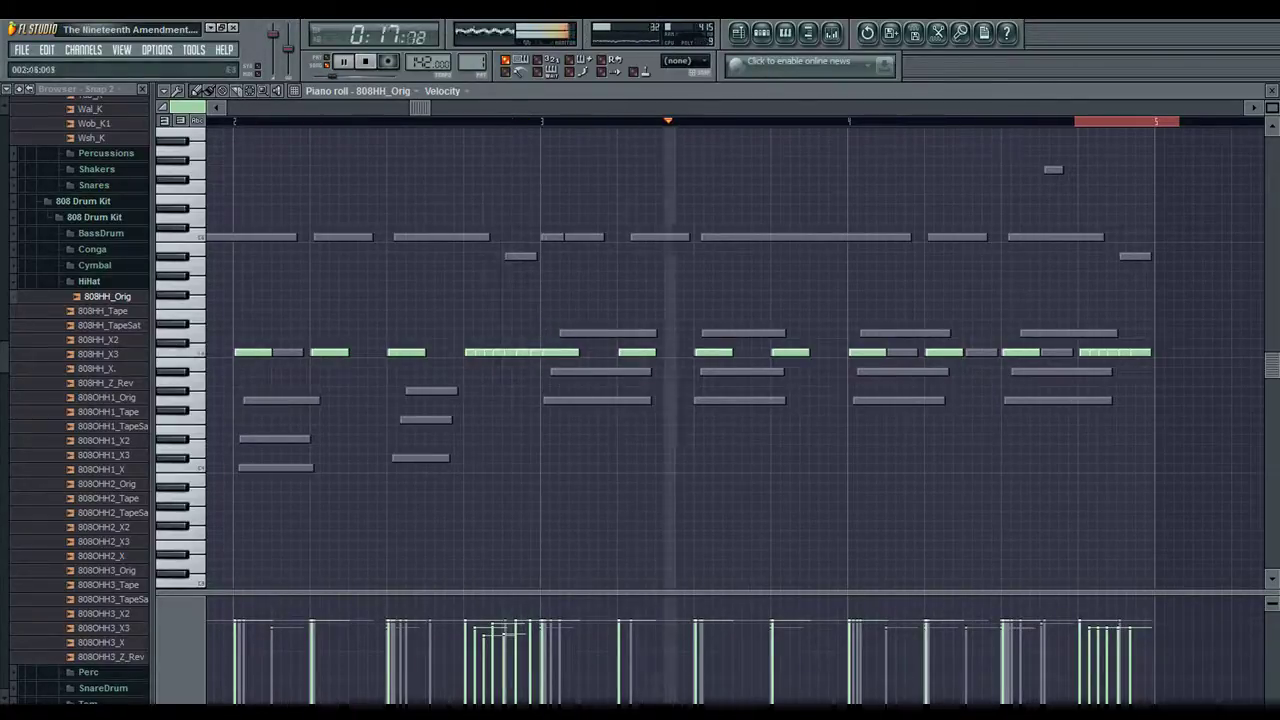
# Replace the hi-hat roll at the end of bar 4 with a copy of bar 2's roll, set the snap to Line and close the piano roll
pyautogui.moveTo(447, 337); pyautogui.dragTo(525, 366)
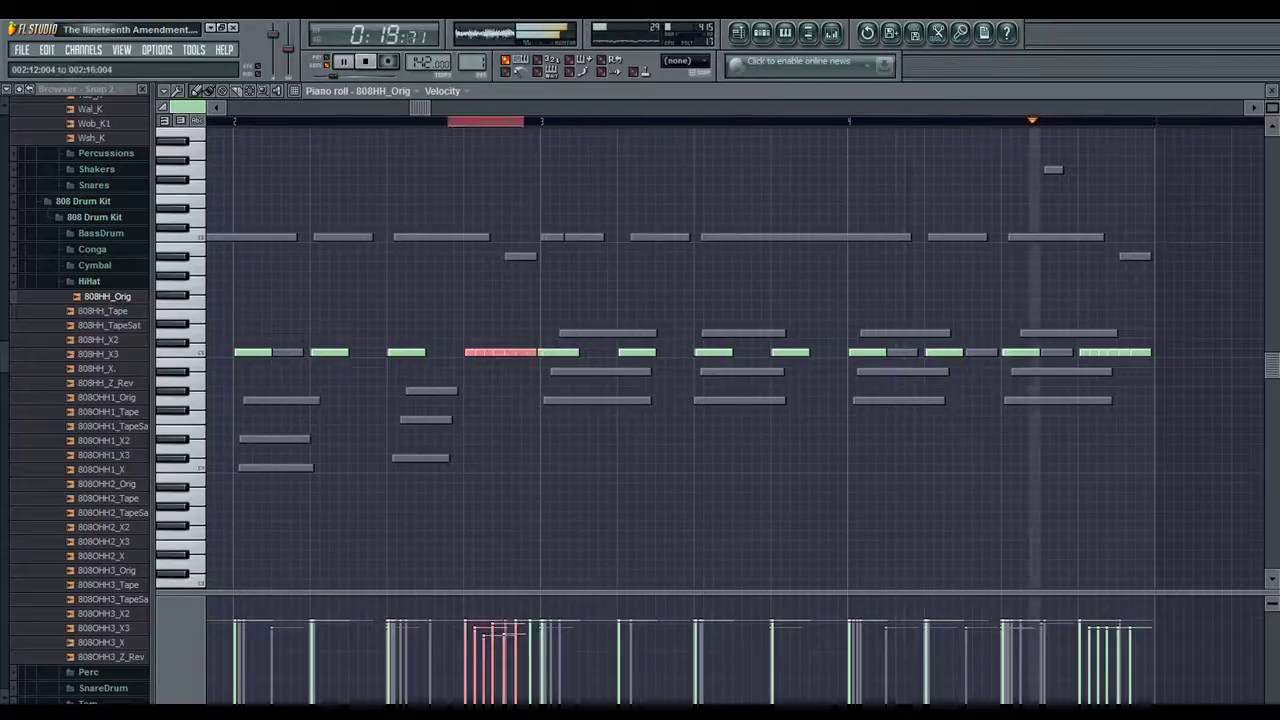
pyautogui.click(685, 61)
pyautogui.click(676, 77)
pyautogui.moveTo(420, 107); pyautogui.dragTo(735, 107)
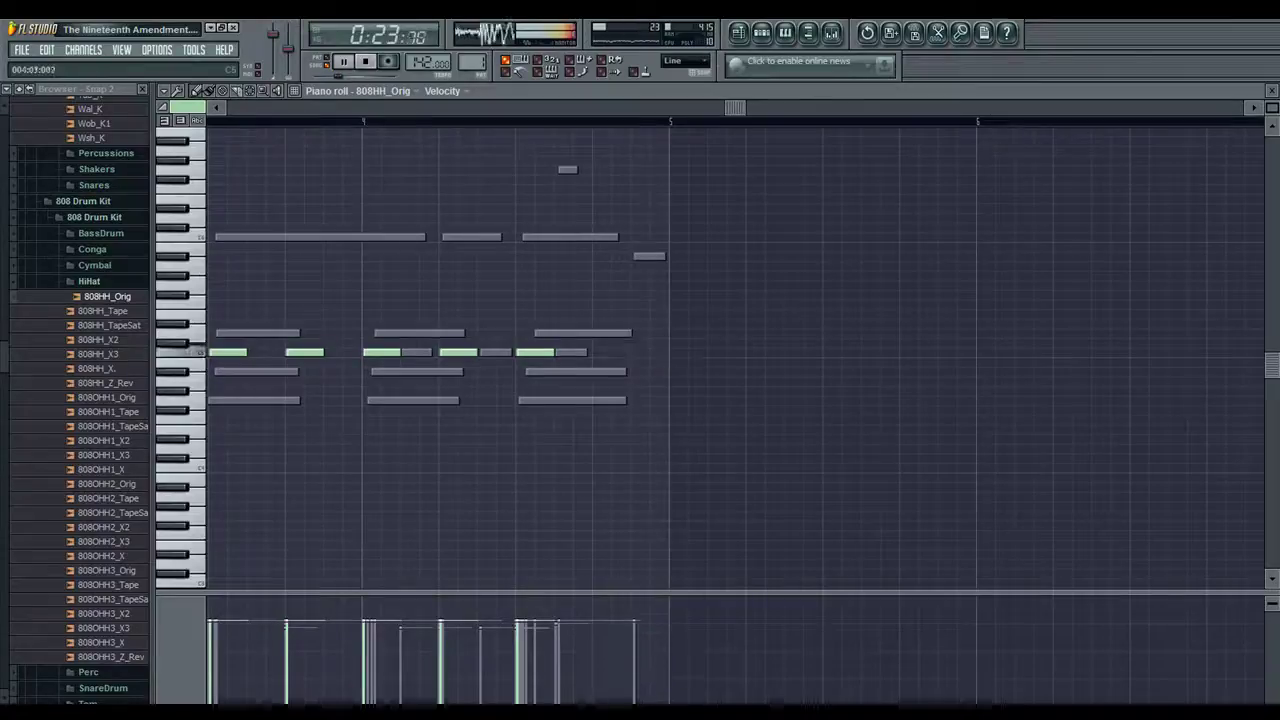
pyautogui.click(685, 61)
pyautogui.click(680, 94)
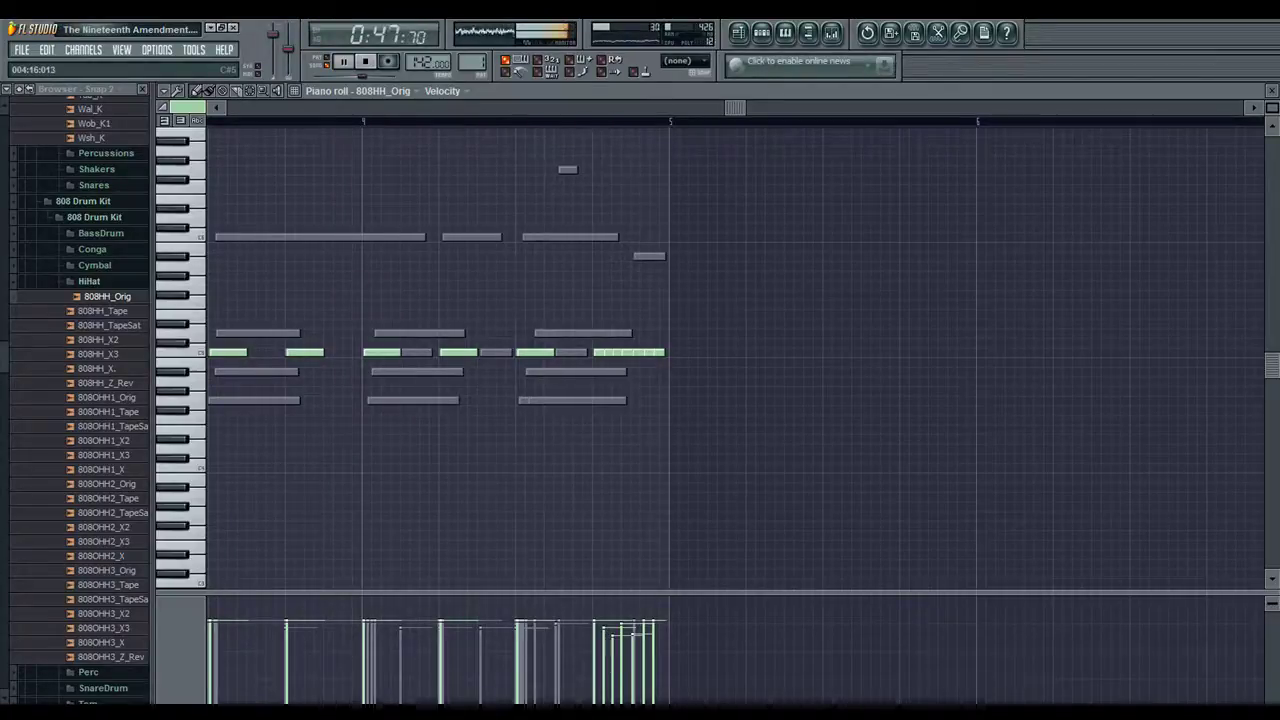
pyautogui.click(684, 61)
pyautogui.click(680, 78)
pyautogui.press('Escape')
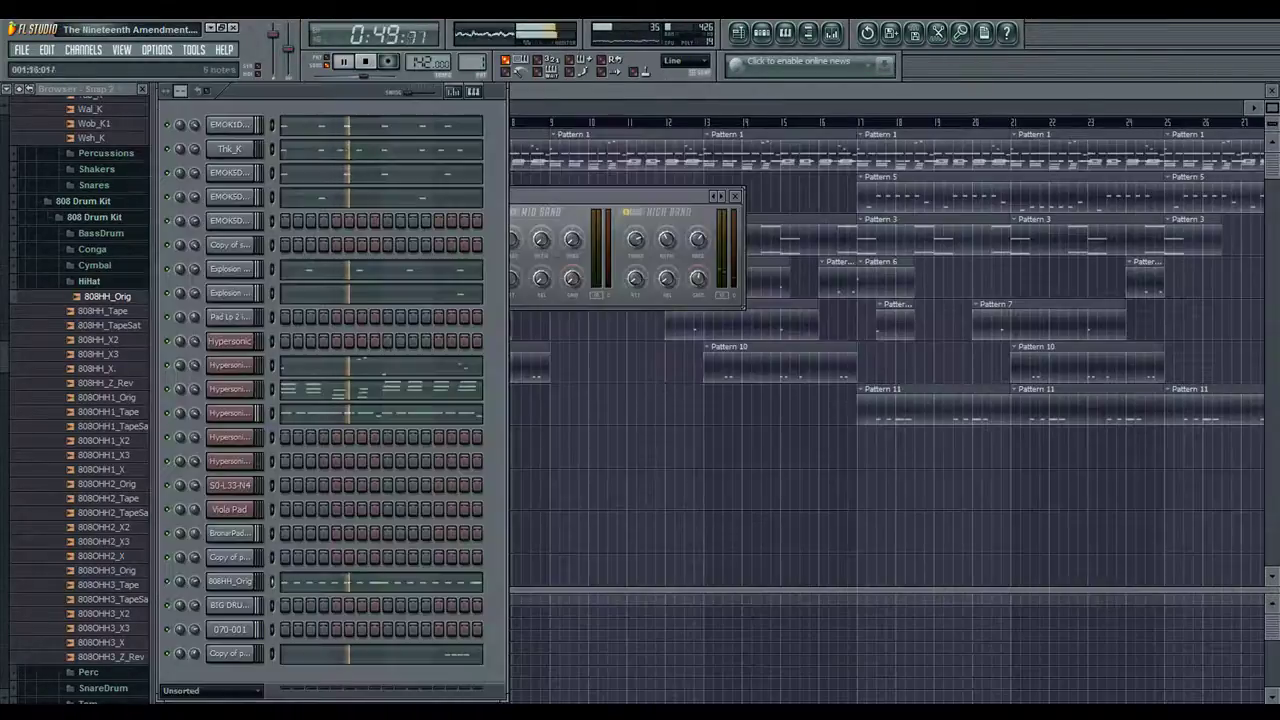
# Replace the hi-hat notes in bars 1 and 2 with a copy of the notes in bars 3 and 4
pyautogui.press('F7')
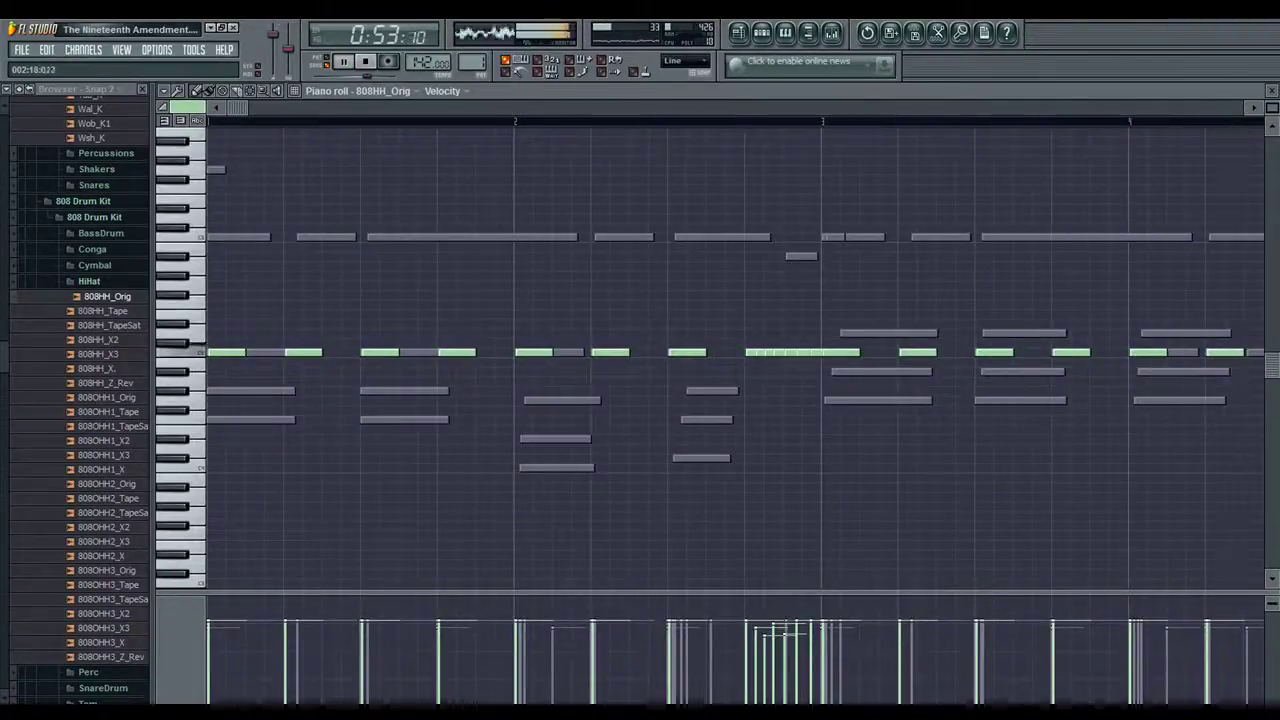
pyautogui.moveTo(820, 121); pyautogui.dragTo(209, 121)
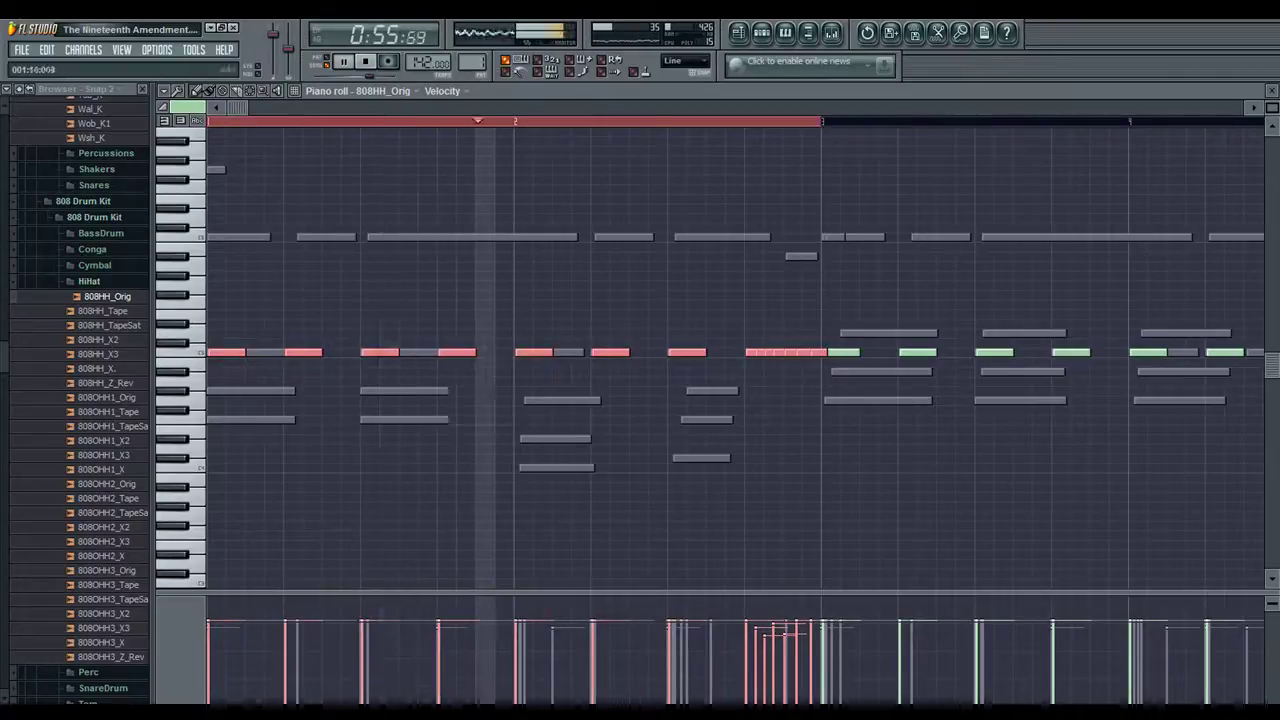
pyautogui.press('Delete')
pyautogui.hotkey('ctrl', 'a')
pyautogui.hotkey('ctrl', 'z')
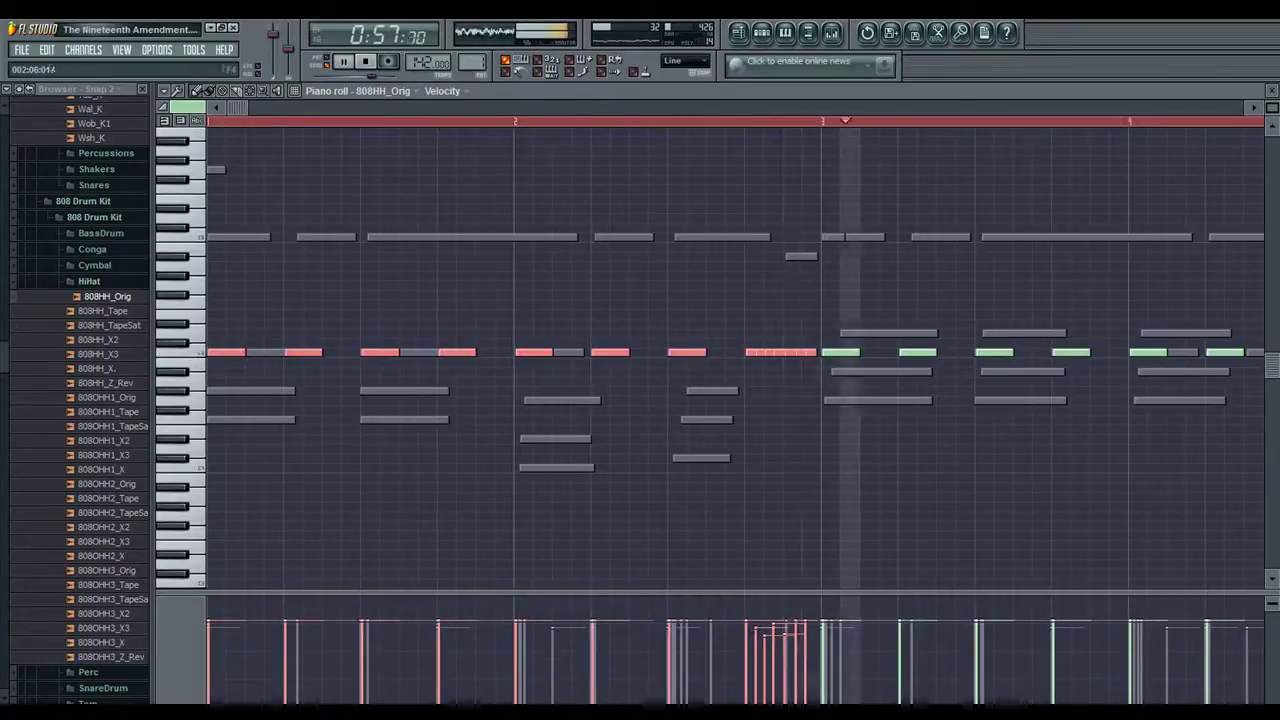
pyautogui.hotkey('ctrl', 'd')
# With the snap set to none, add tight double hi-hat hits at steps 1 and 9 of bar 1 and step 9 of bar 3
pyautogui.moveTo(251, 343); pyautogui.dragTo(231, 352)
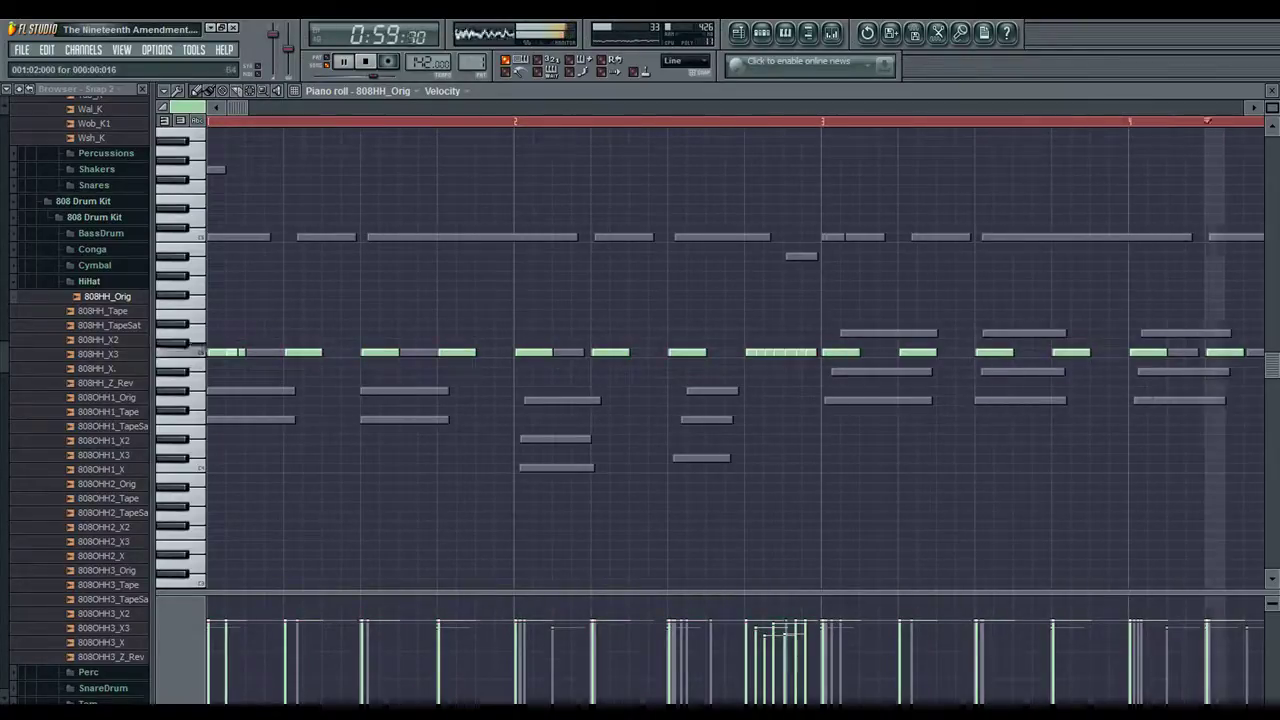
pyautogui.click(686, 60)
pyautogui.click(686, 113)
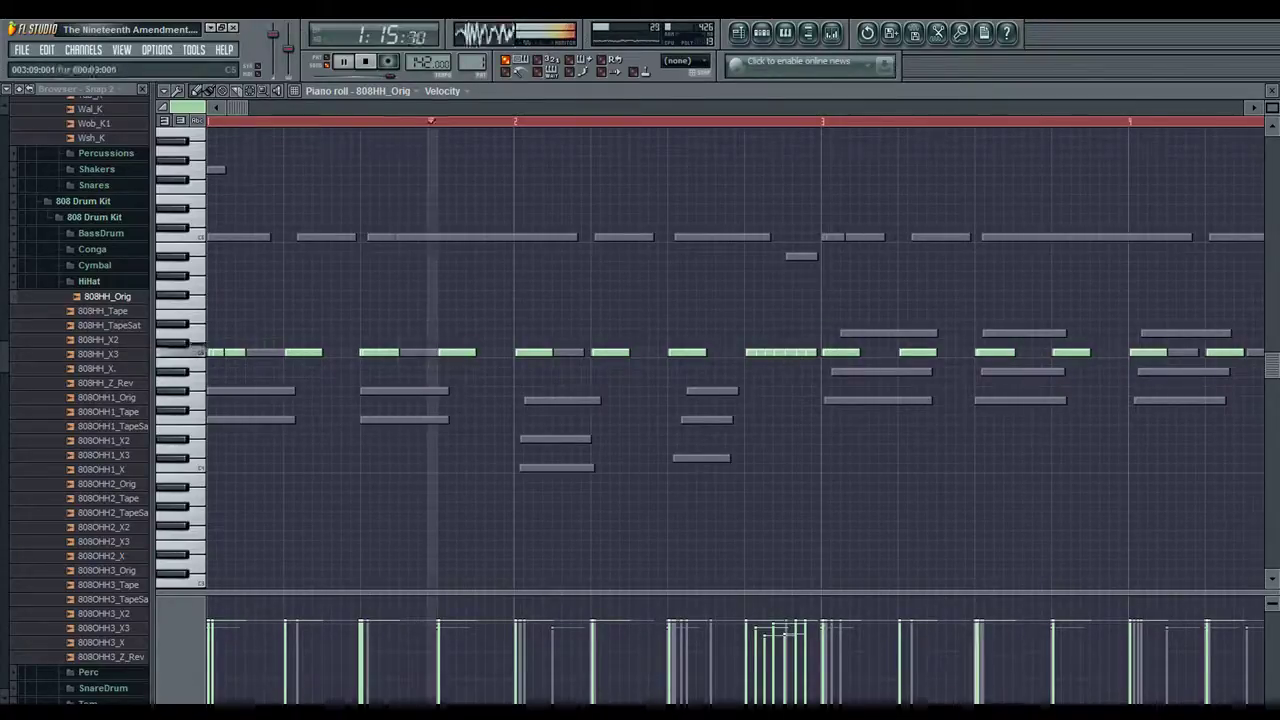
pyautogui.moveTo(1009, 352); pyautogui.dragTo(1012, 352)
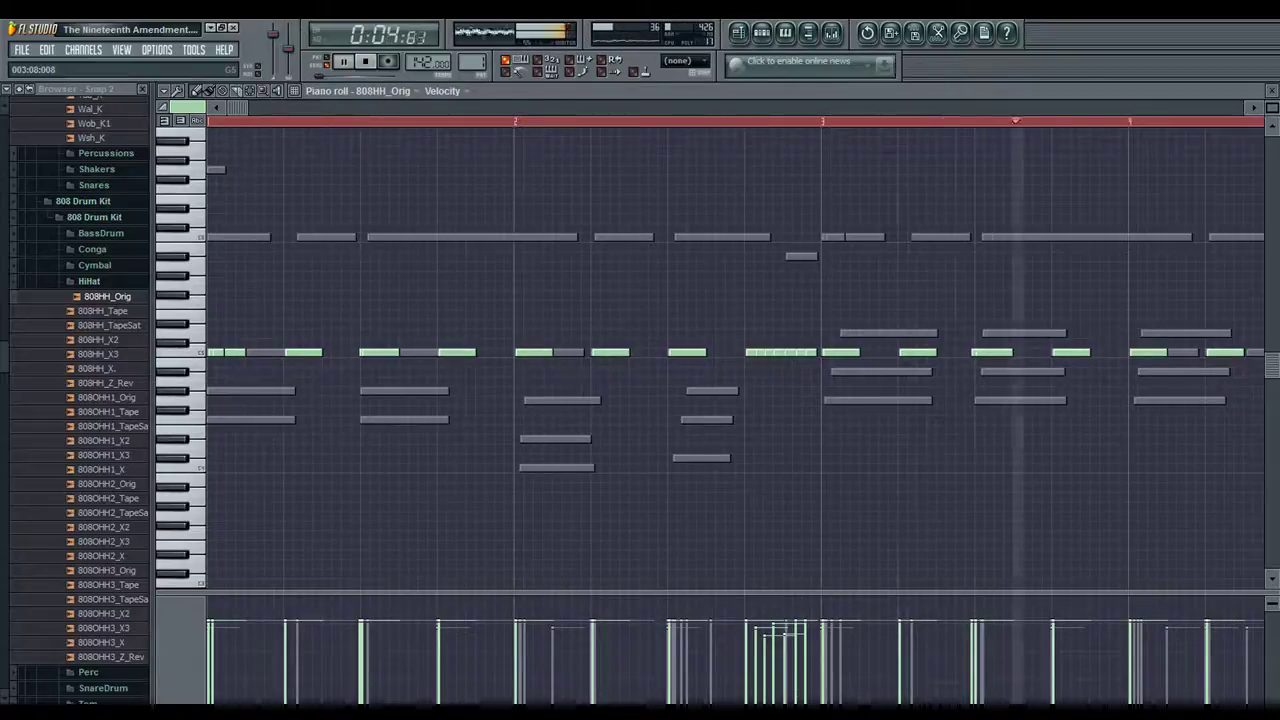
pyautogui.press('Escape')
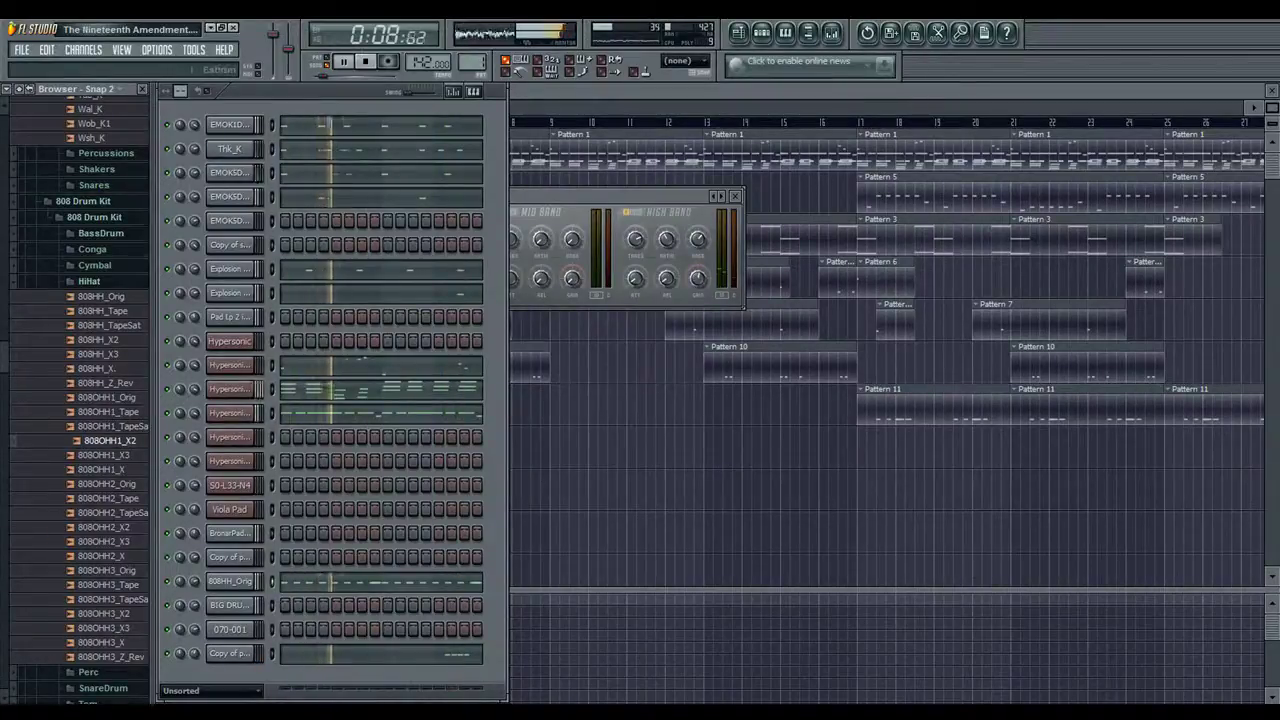
# Add the 808CL_Orig sample from the 808 Drum Kit's Perc folder as a new channel
pyautogui.click(89, 281)
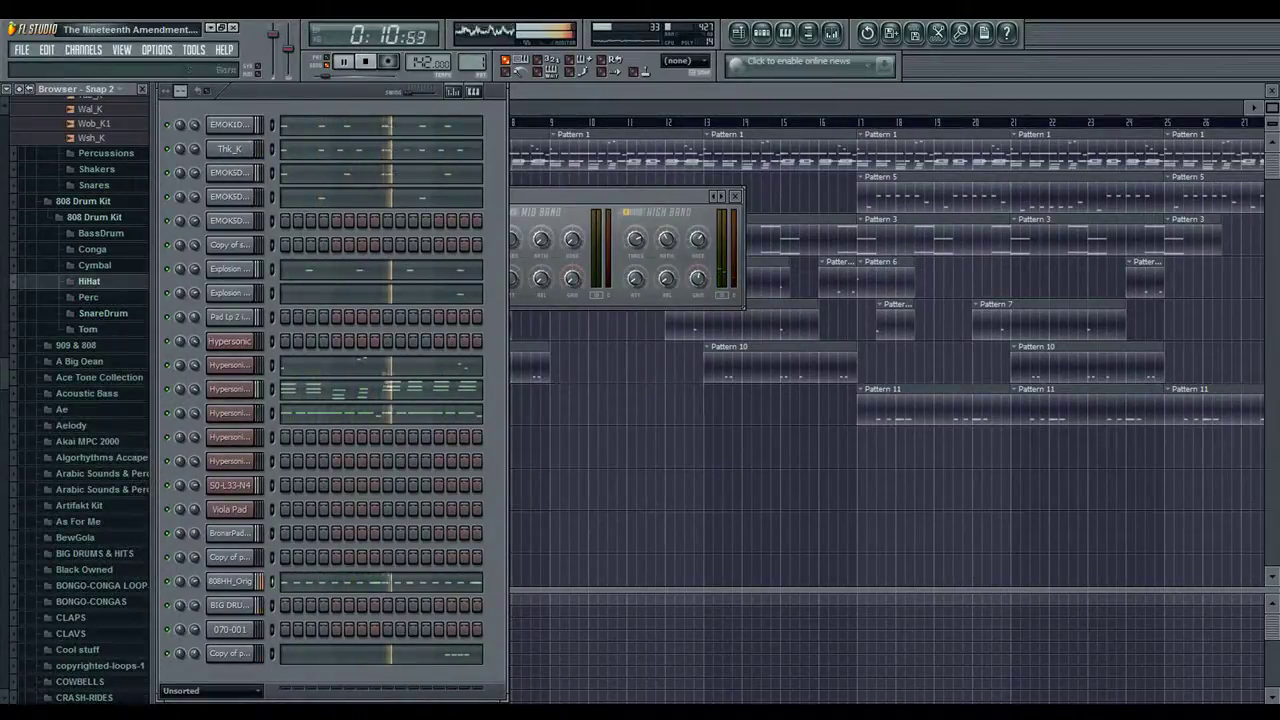
pyautogui.click(89, 298)
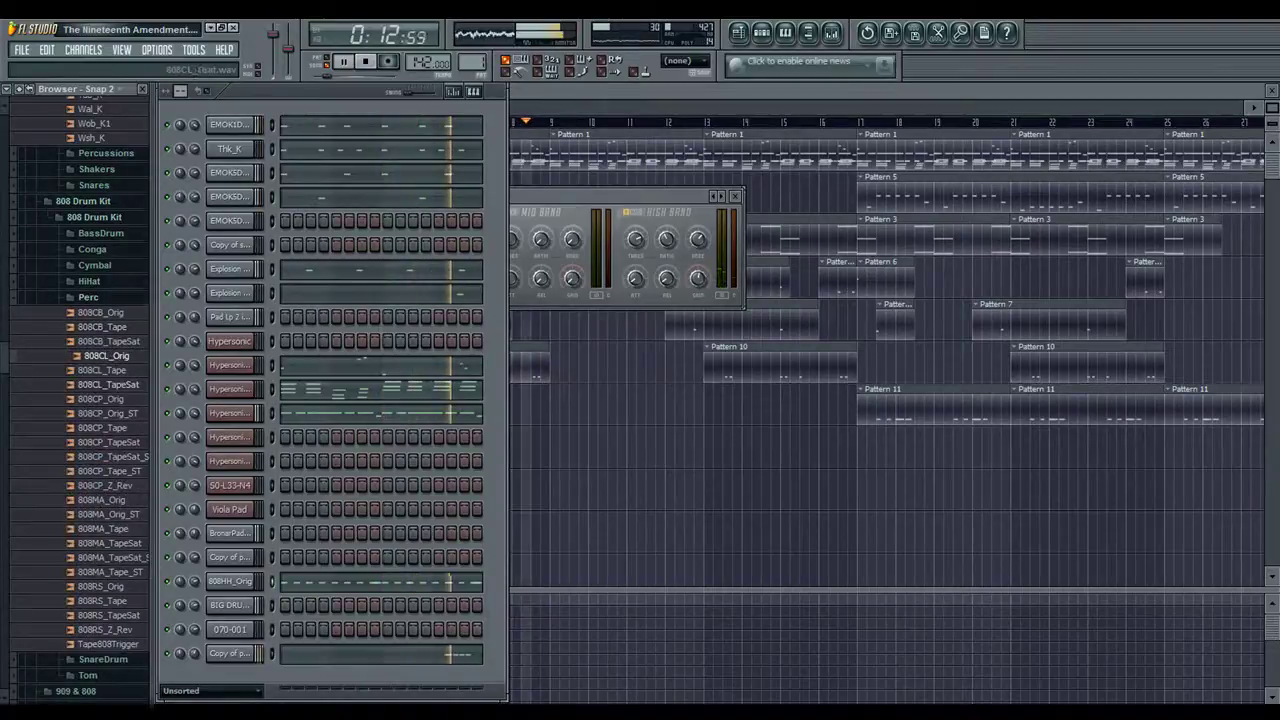
pyautogui.moveTo(105, 356); pyautogui.dragTo(220, 366)
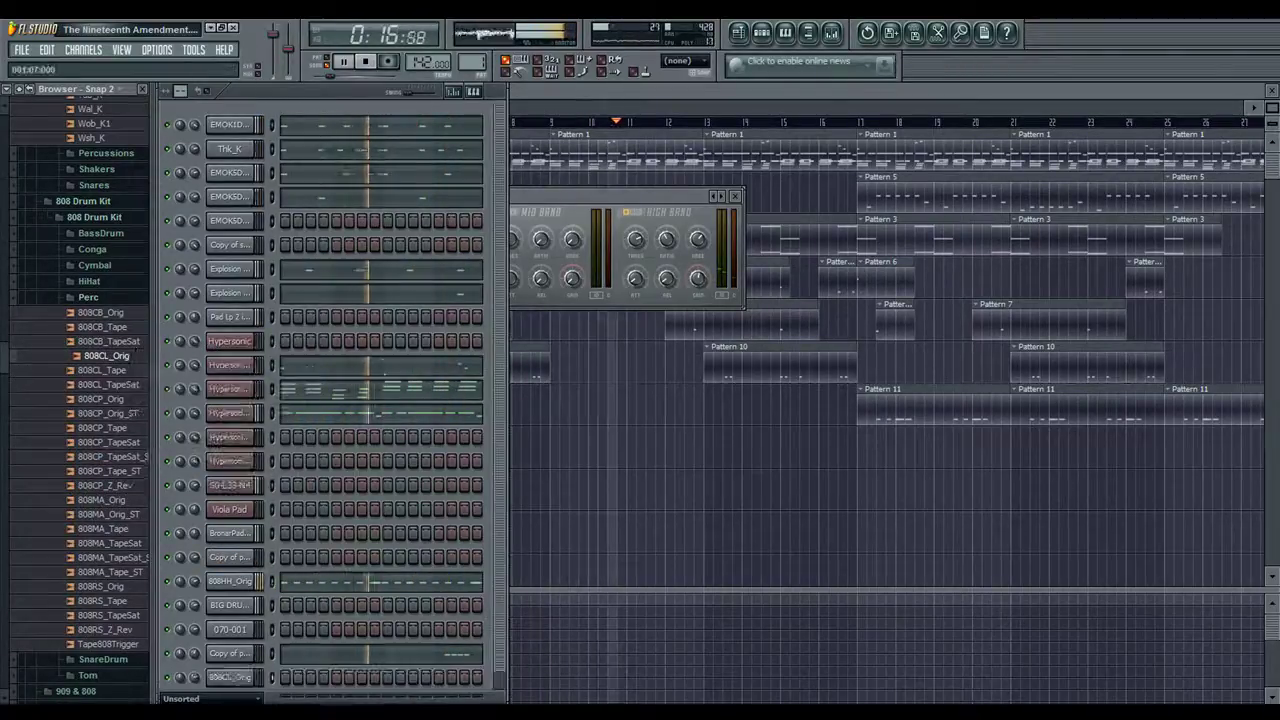
# In the 808CL_Orig piano roll, set the snap to Line and place a hit on the first step of each of the four bars
pyautogui.click(785, 33)
pyautogui.click(214, 208)
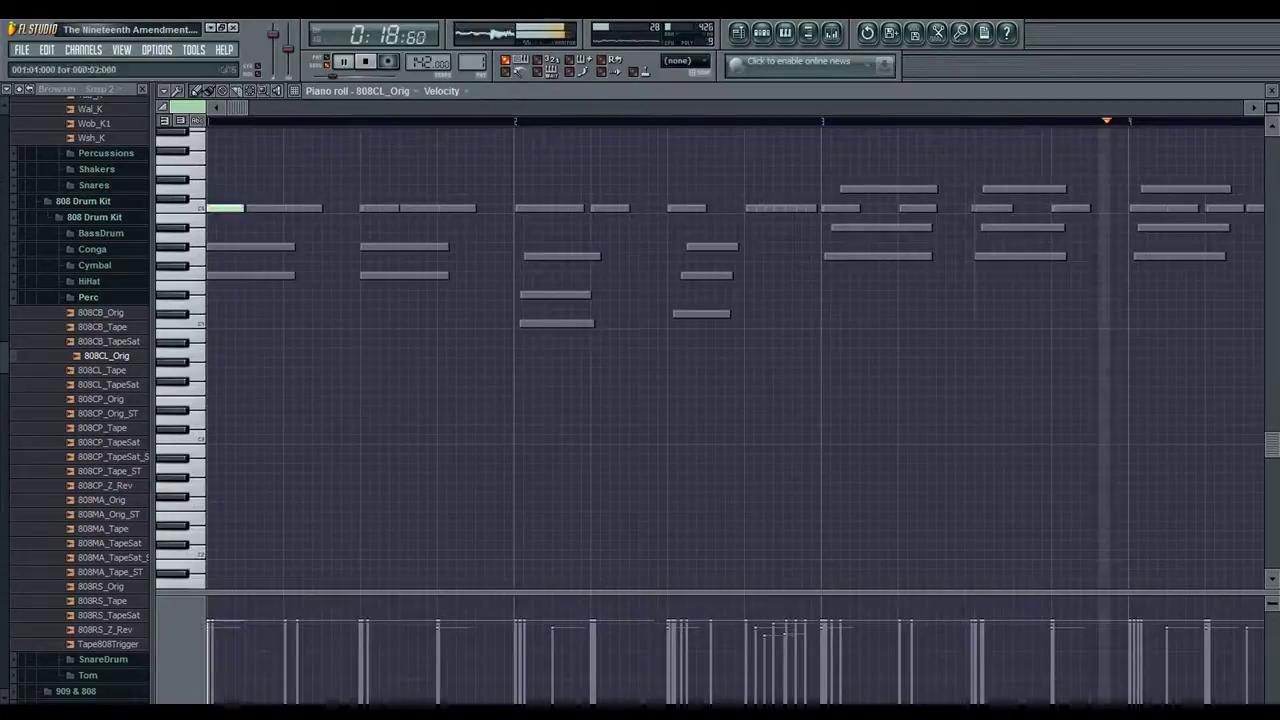
pyautogui.click(685, 61)
pyautogui.click(675, 77)
pyautogui.click(520, 208)
pyautogui.click(828, 208)
pyautogui.click(1136, 208)
# Show the note pan levels and pan the 808CL_Orig hits left in bars 1 and 3 and right in bars 2 and 4
pyautogui.rightClick(181, 692)
pyautogui.click(218, 554)
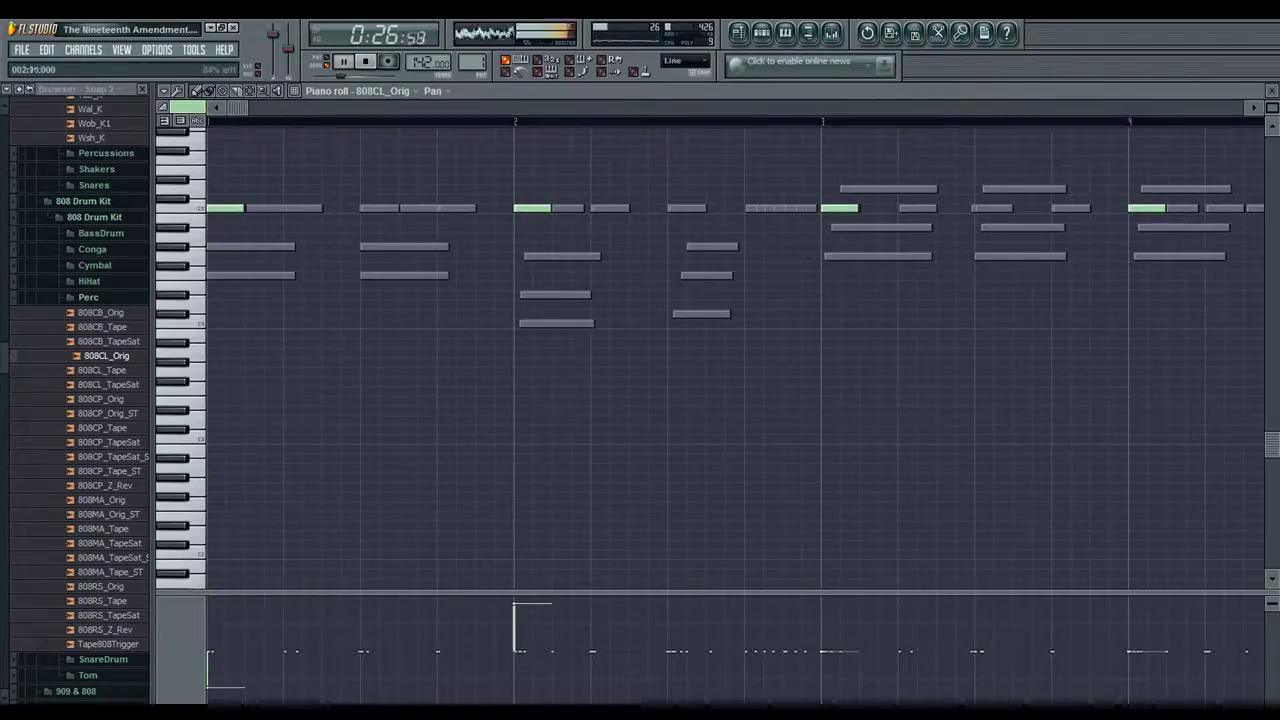
pyautogui.click(1131, 606)
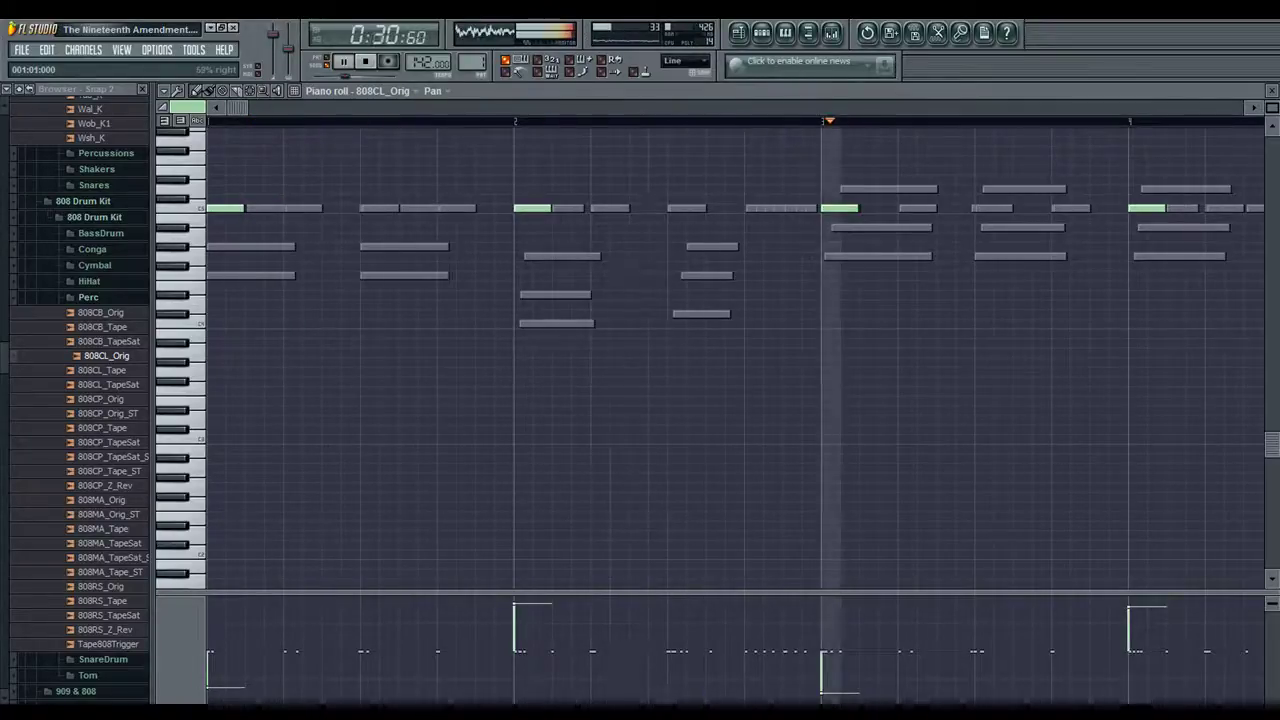
# Pan the 808CL_Orig hits in bars 1 and 3 to the right as well and close the piano roll
pyautogui.click(209, 606)
pyautogui.click(823, 617)
pyautogui.click(209, 630)
pyautogui.click(209, 601)
pyautogui.click(823, 603)
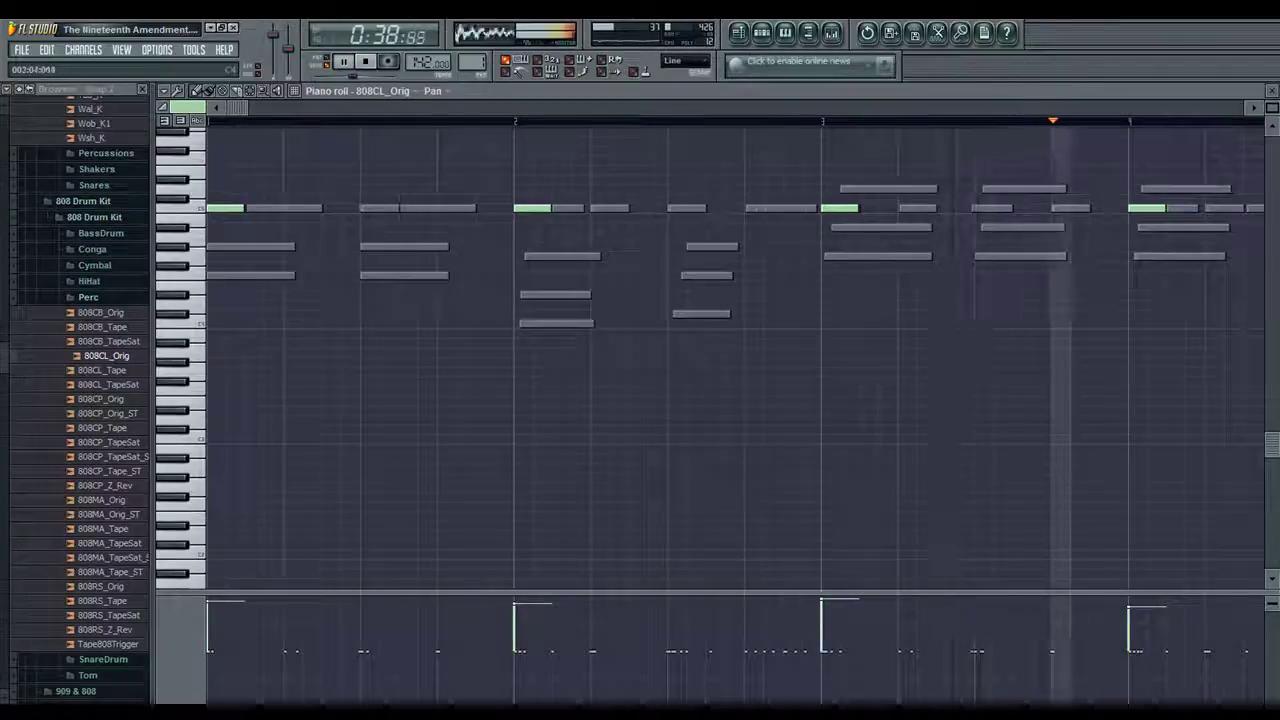
pyautogui.press('Escape')
# Add the 808CP_Orig clap as a new channel and place hits at step 9 of bars 1 and 3 in its piano roll
pyautogui.click(106, 399)
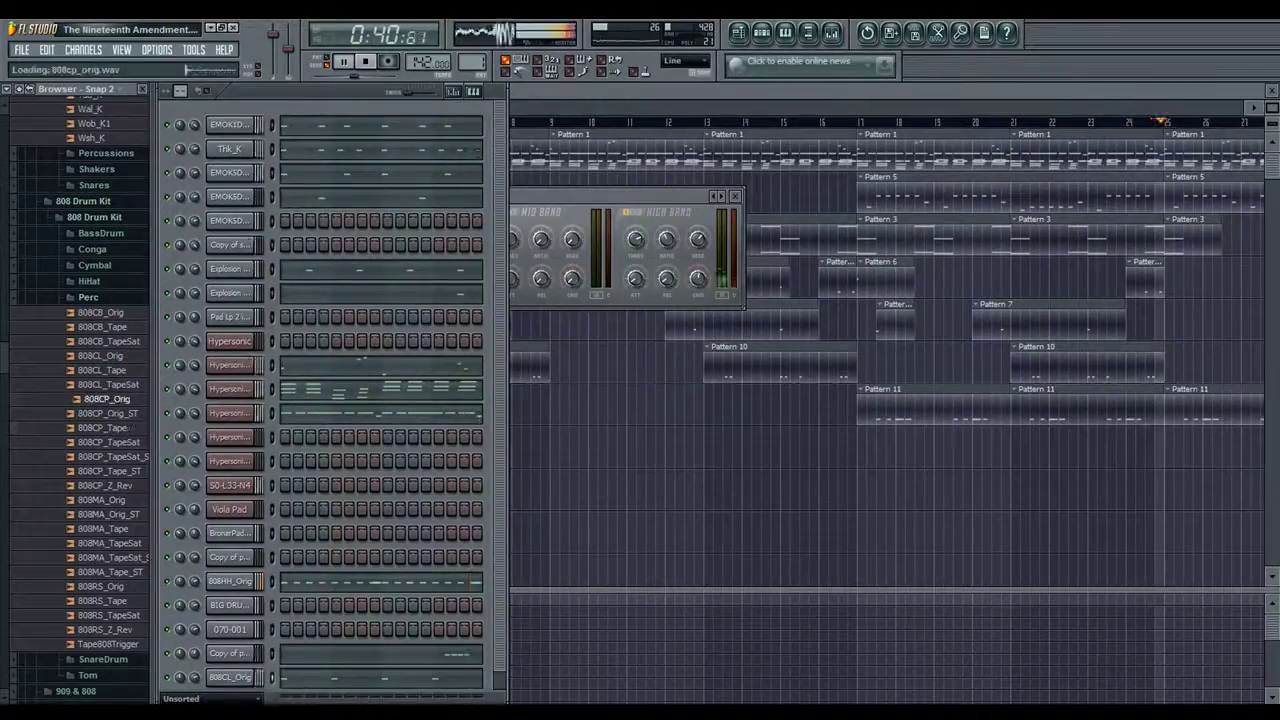
pyautogui.rightClick(114, 398)
pyautogui.click(160, 449)
pyautogui.press('F7')
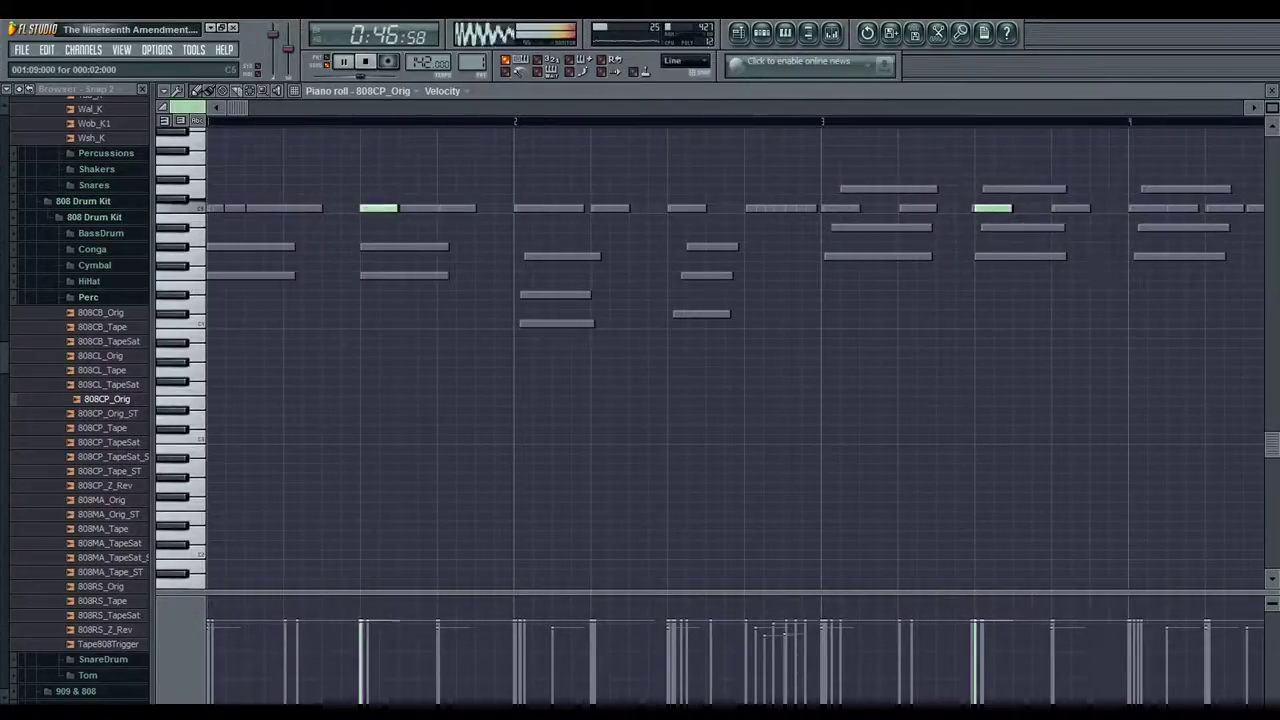
# Show the note pan levels for 808CP_Orig and pan its clap hits in bars 1 and 3 to the right
pyautogui.doubleClick(379, 208)
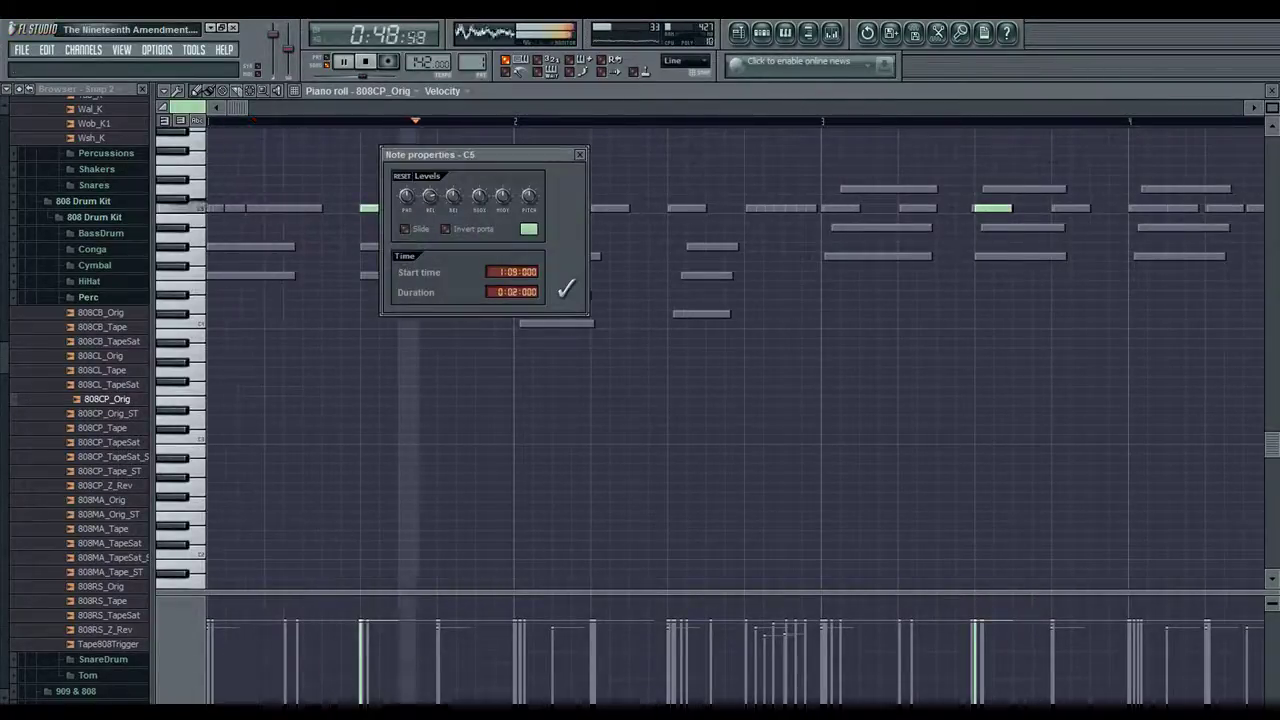
pyautogui.click(580, 152)
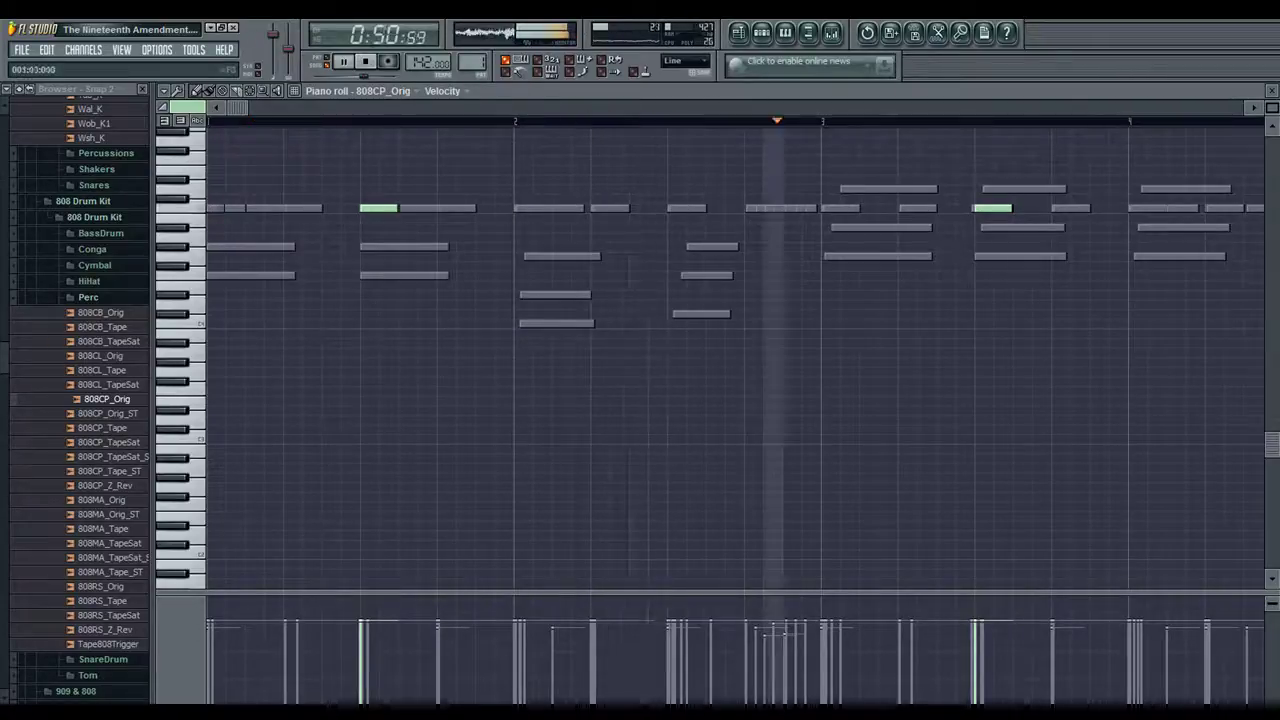
pyautogui.rightClick(184, 662)
pyautogui.click(222, 554)
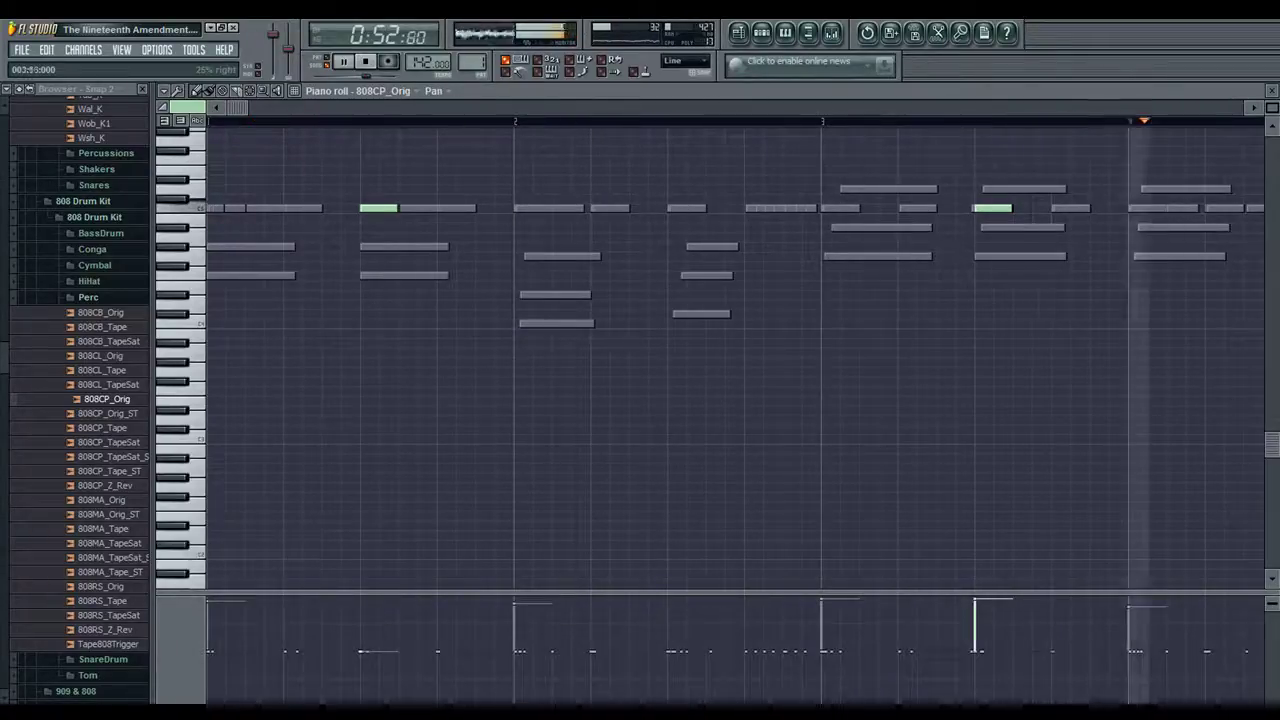
pyautogui.click(365, 604)
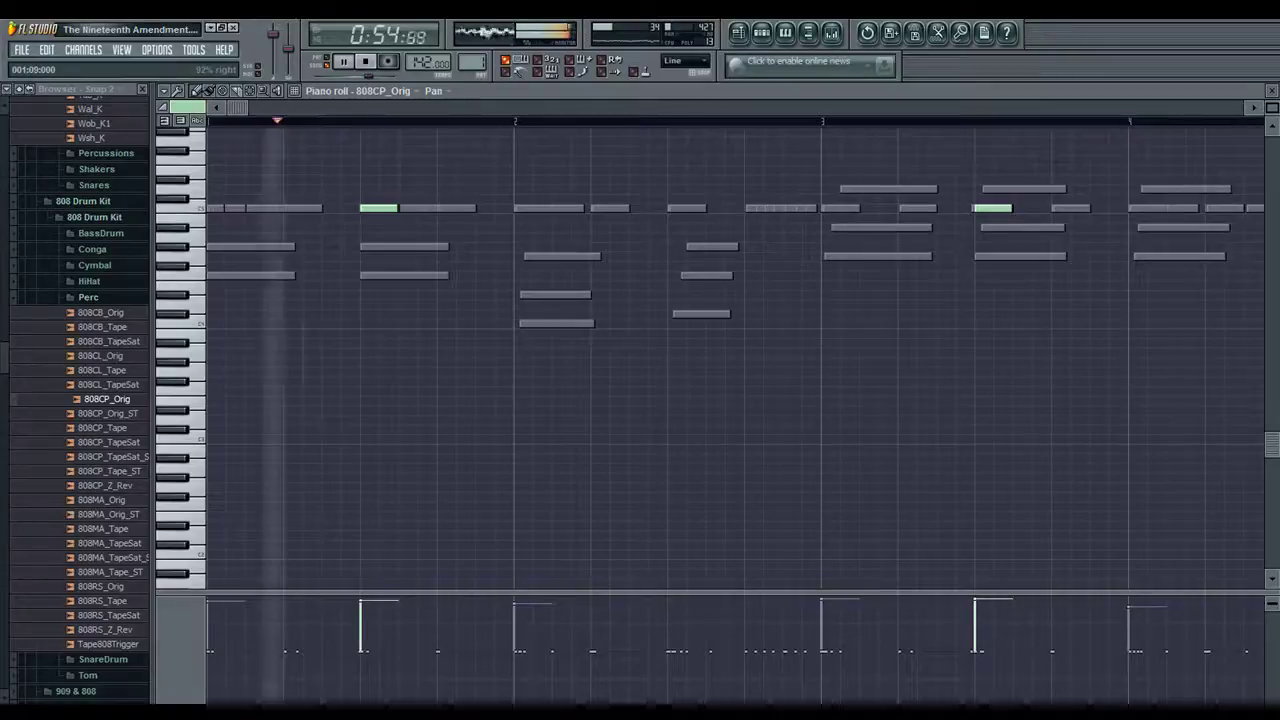
# Place an 808CP_Orig clap at step 7 of bar 2 and try out another one further along the same bar
pyautogui.click(636, 208)
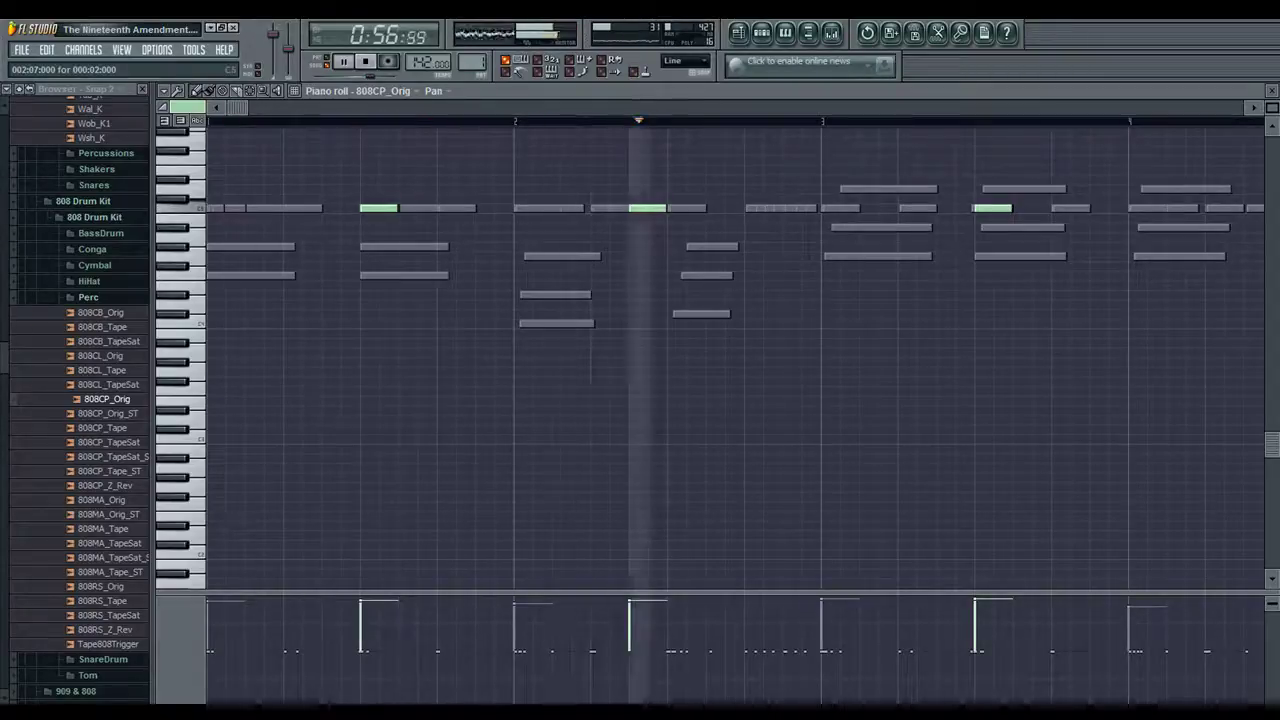
pyautogui.click(724, 208)
pyautogui.rightClick(724, 208)
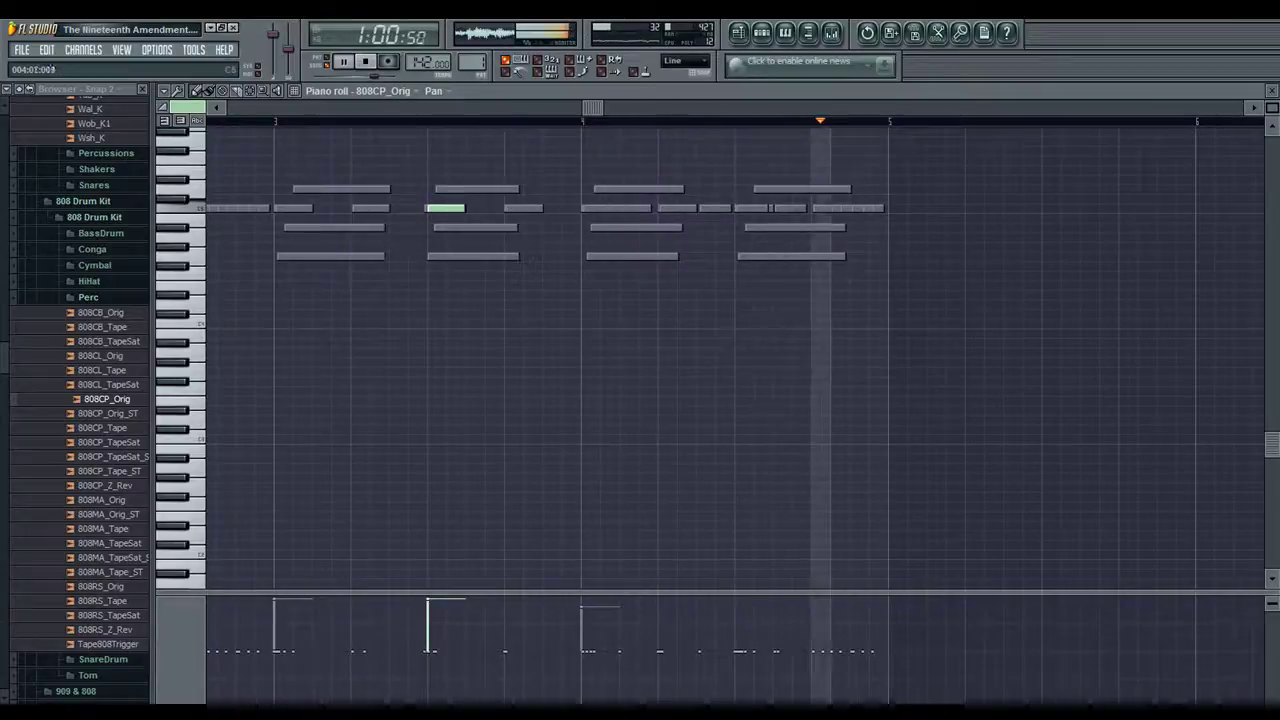
# Set the snap to (none) and place a short extra clap just after the start of the bar 3 hit, one semitone higher
pyautogui.click(684, 61)
pyautogui.click(684, 112)
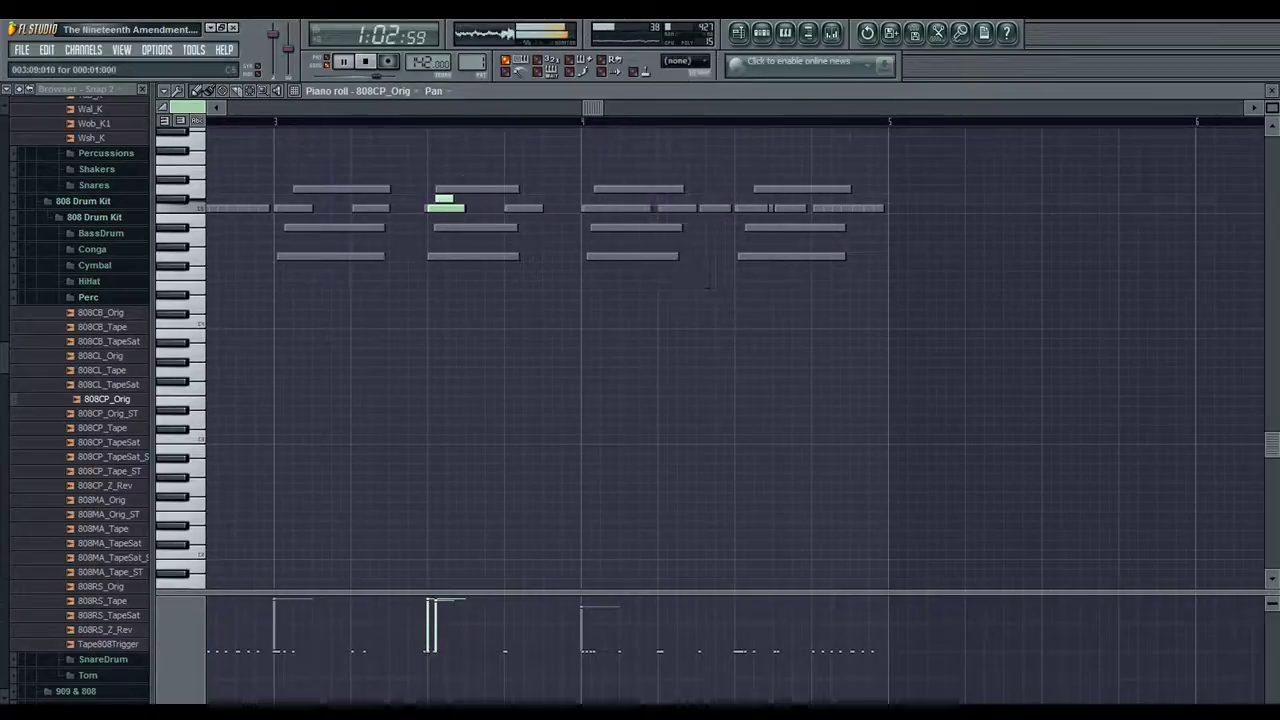